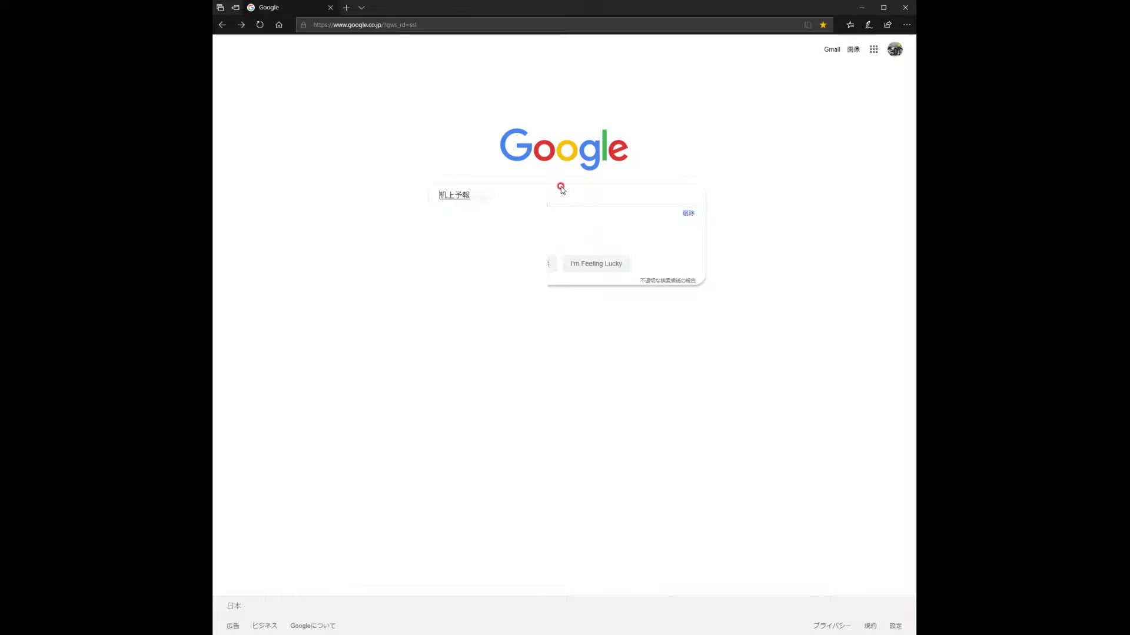
# Step: Search Google for 机上予報 and open the Vector software details page from the results
pyautogui.press('Return')
pyautogui.press('Return')
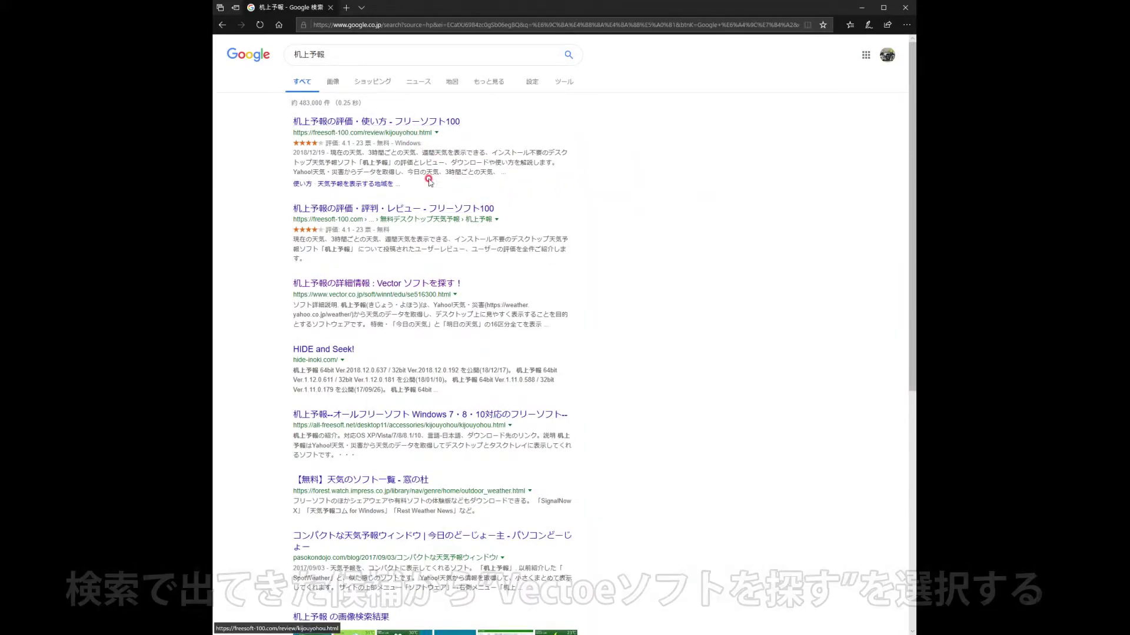
pyautogui.click(405, 285)
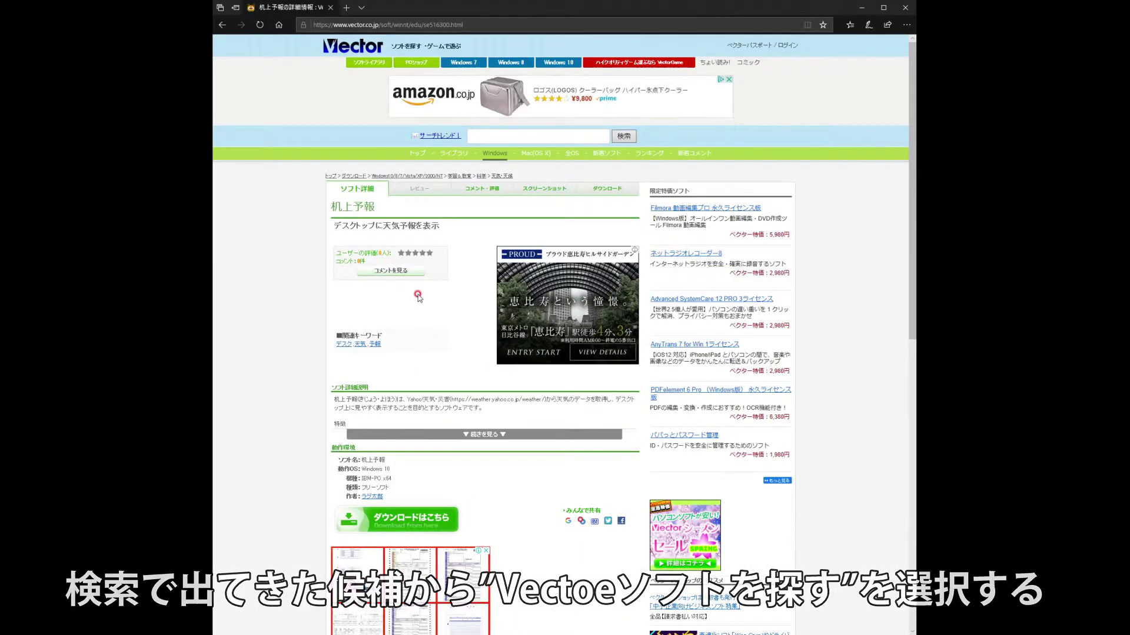
# Step: Download weather.zip for 机上予報 from Vector and save it to the download folder
pyautogui.scroll(-3, 417, 294)
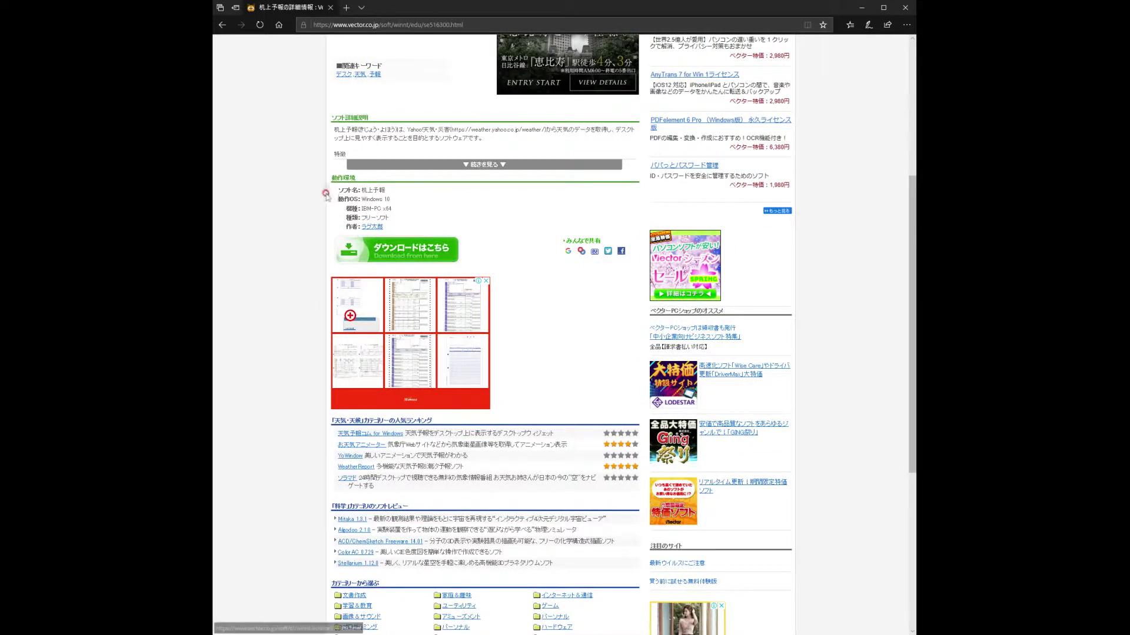
pyautogui.click(414, 252)
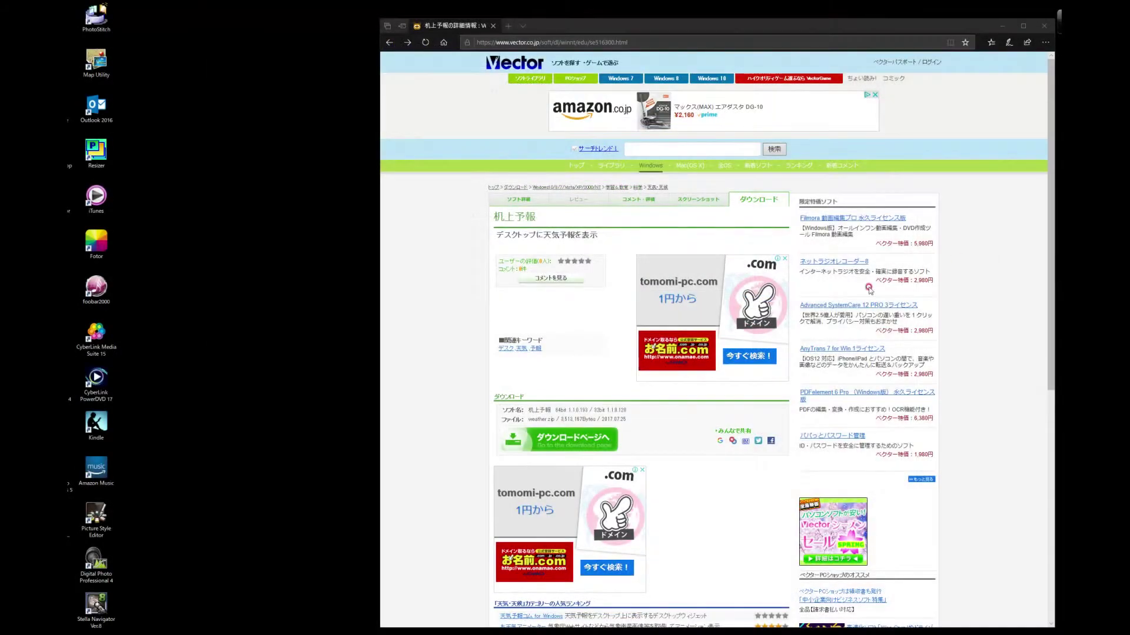
pyautogui.click(574, 439)
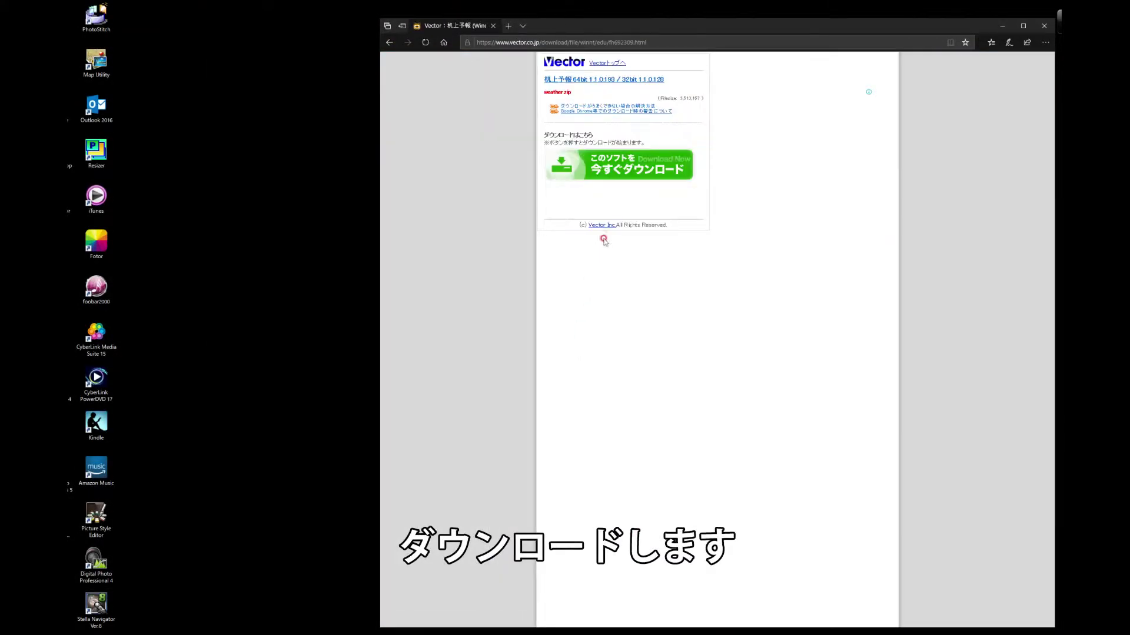
pyautogui.click(634, 166)
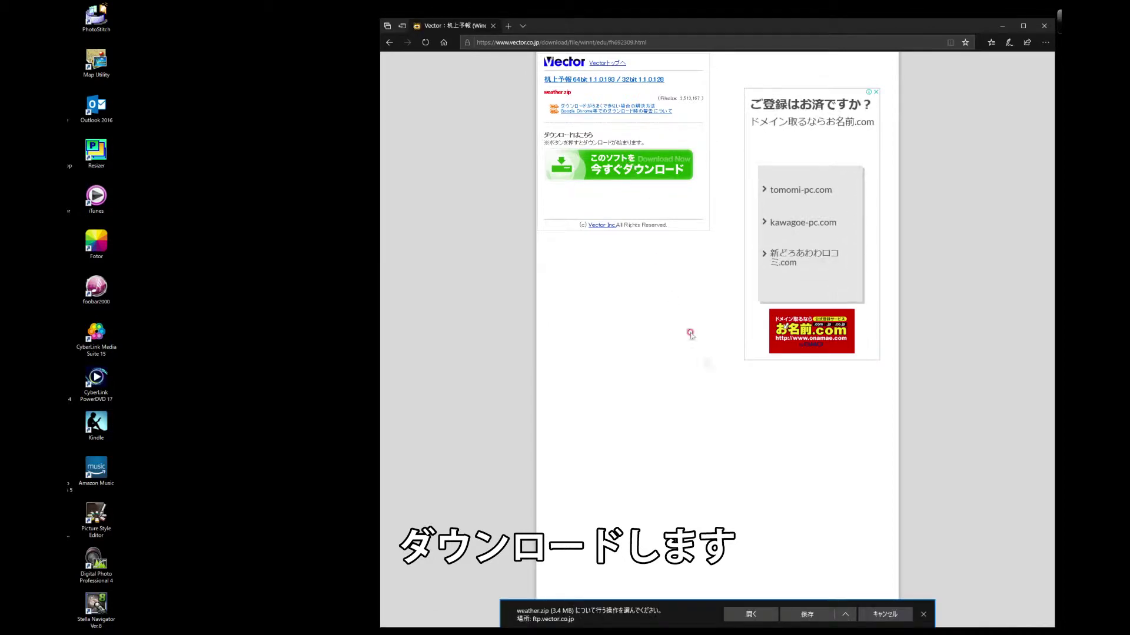
pyautogui.click(807, 615)
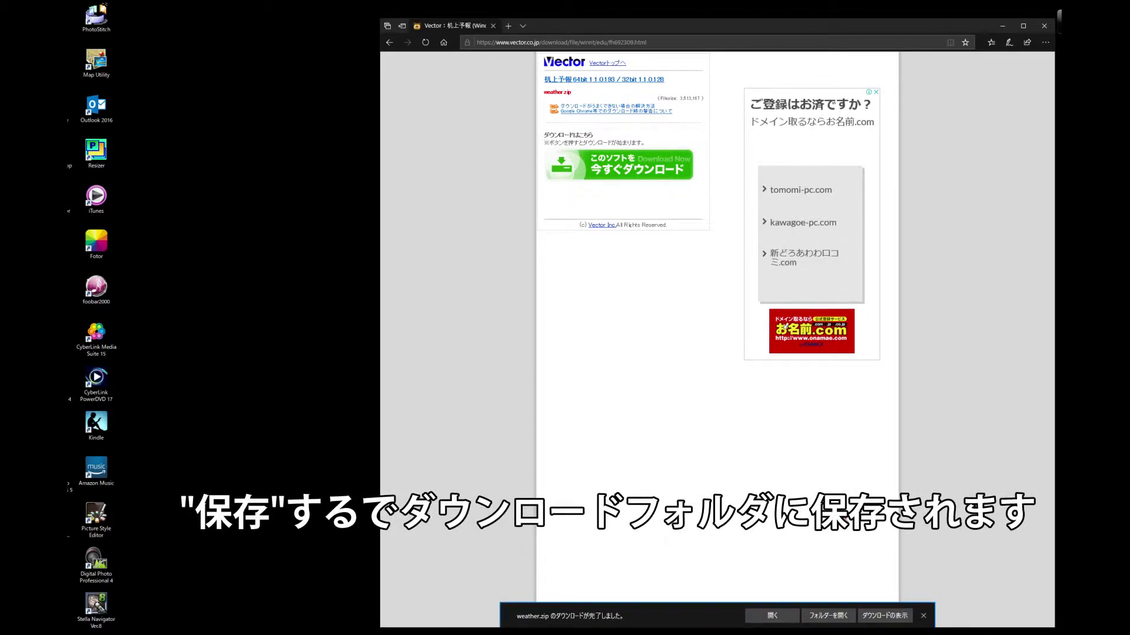
# Step: Show the downloaded weather.zip in its folder and extract it into a weather folder there
pyautogui.click(833, 619)
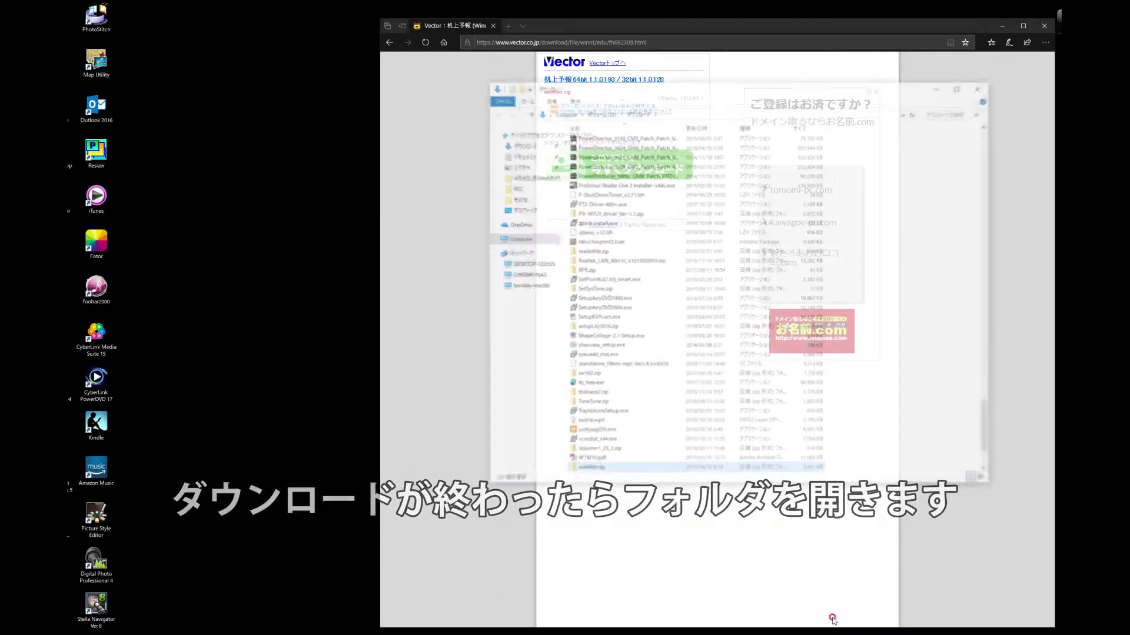
pyautogui.rightClick(610, 470)
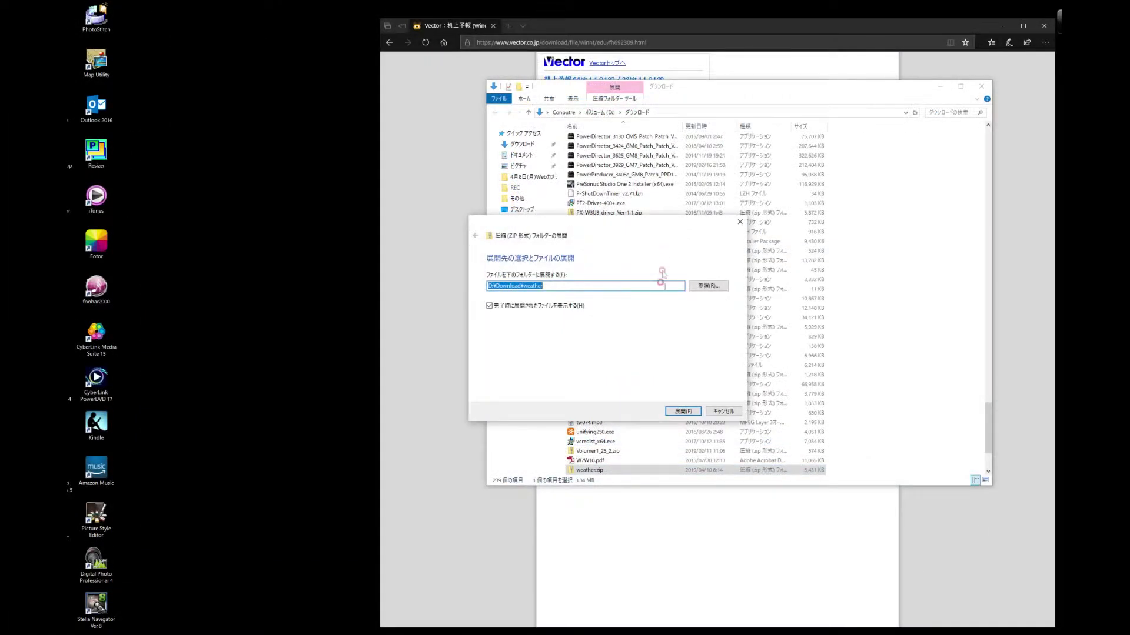
pyautogui.click(680, 412)
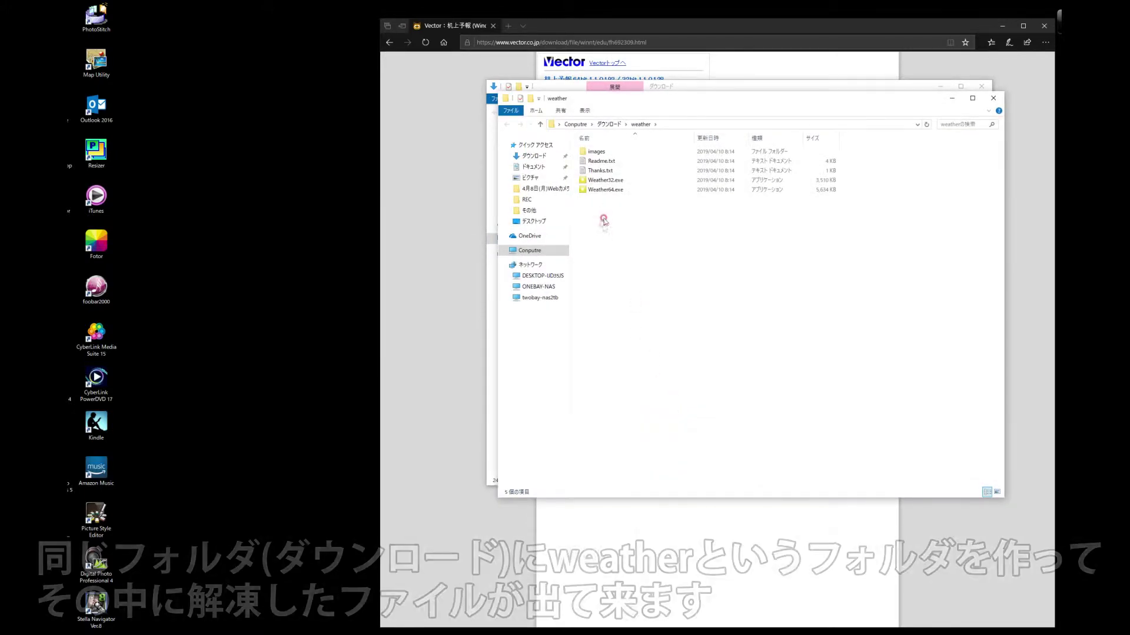
# Step: Run the extracted Weather64.exe and move its forecast widget over the weather folder window
pyautogui.click(610, 189)
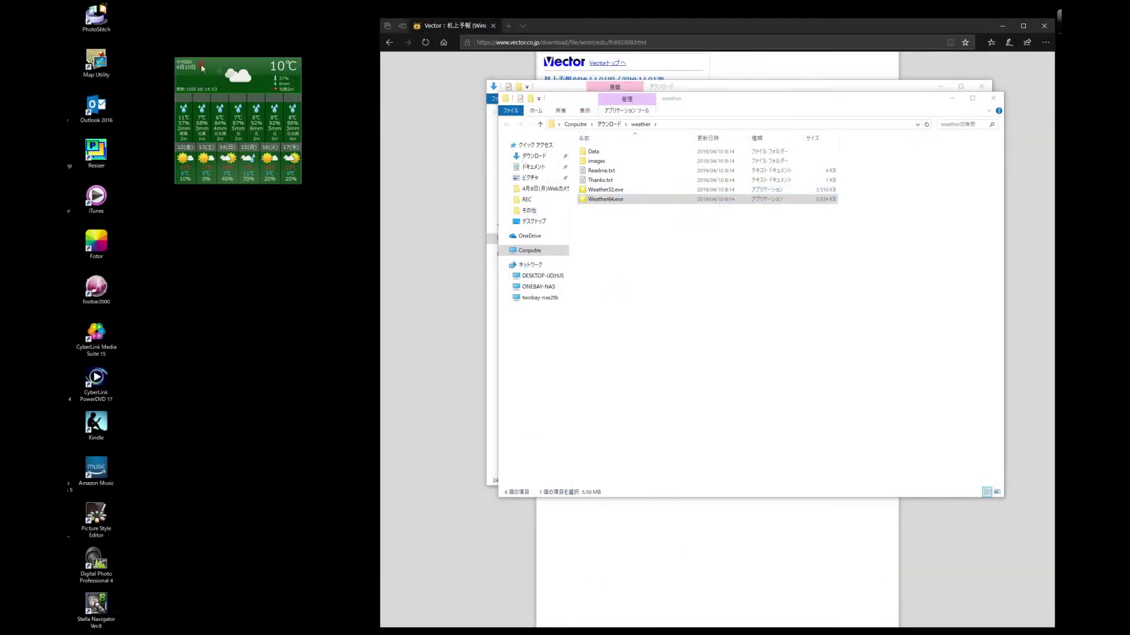
pyautogui.moveTo(204, 64); pyautogui.dragTo(629, 278)
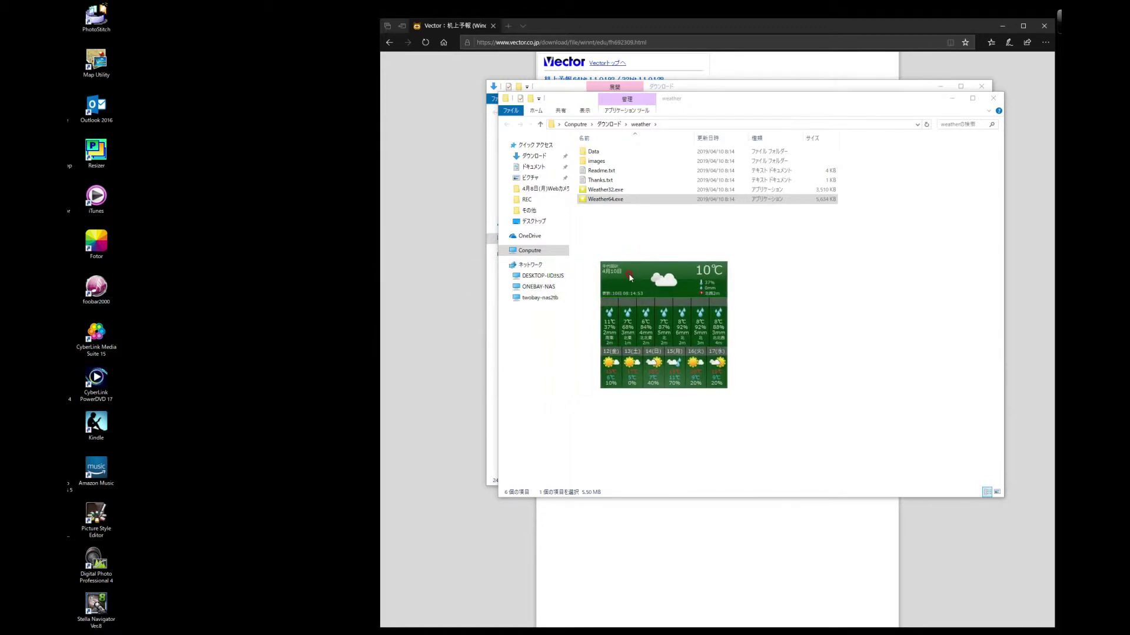
pyautogui.rightClick(647, 271)
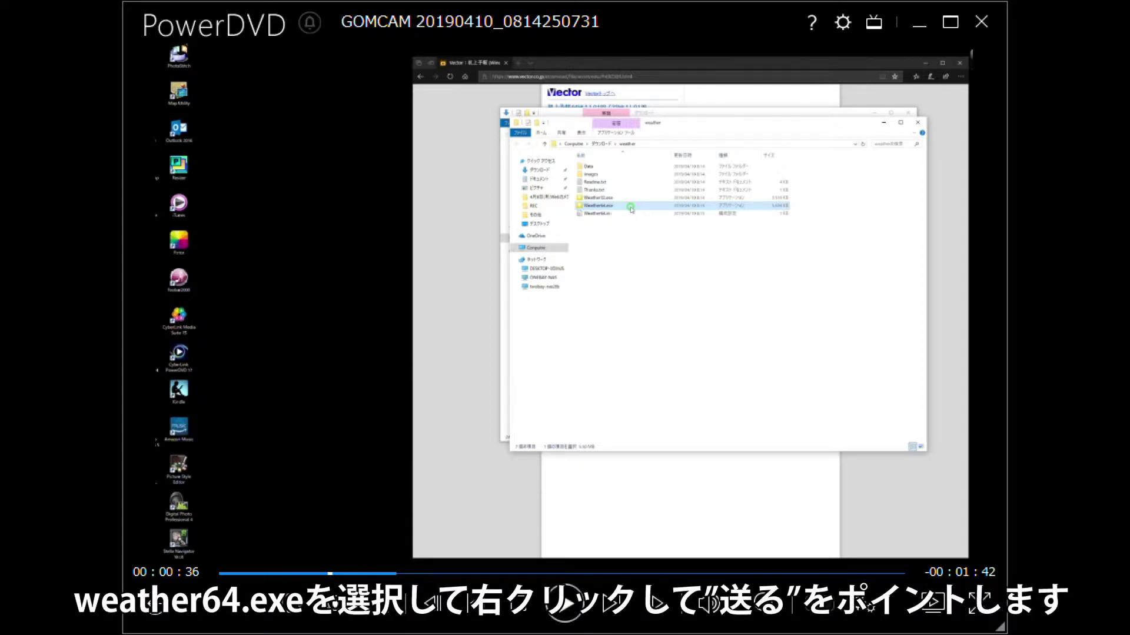
# Step: Create a desktop shortcut for Weather64.exe and place it beside the Map Utility icon
pyautogui.rightClick(630, 207)
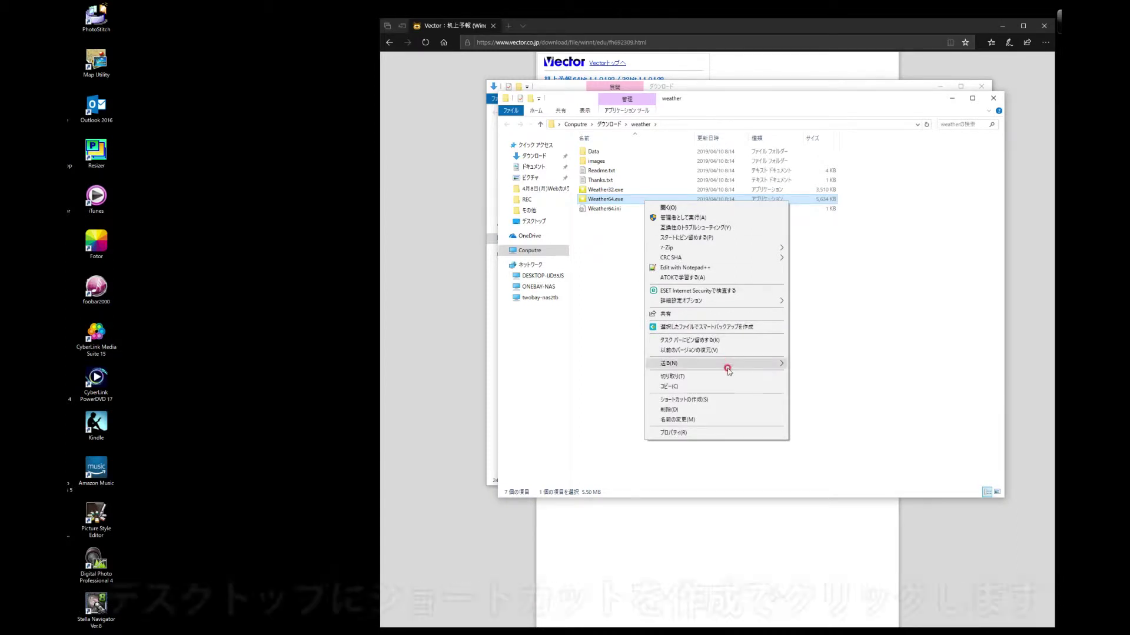
pyautogui.moveTo(787, 360)
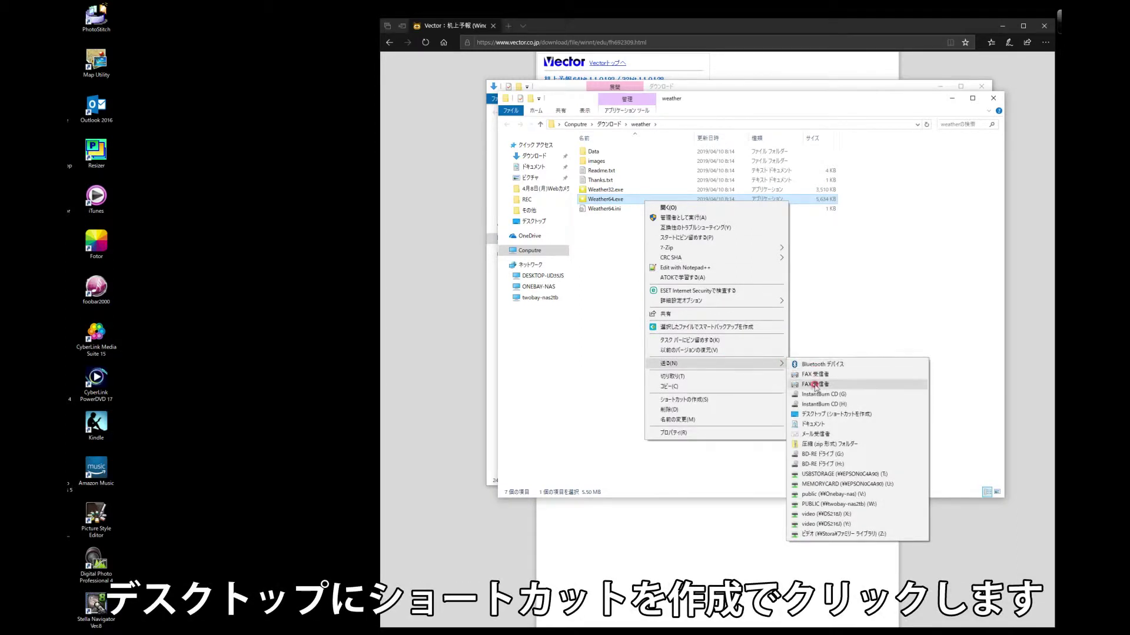
pyautogui.click(818, 414)
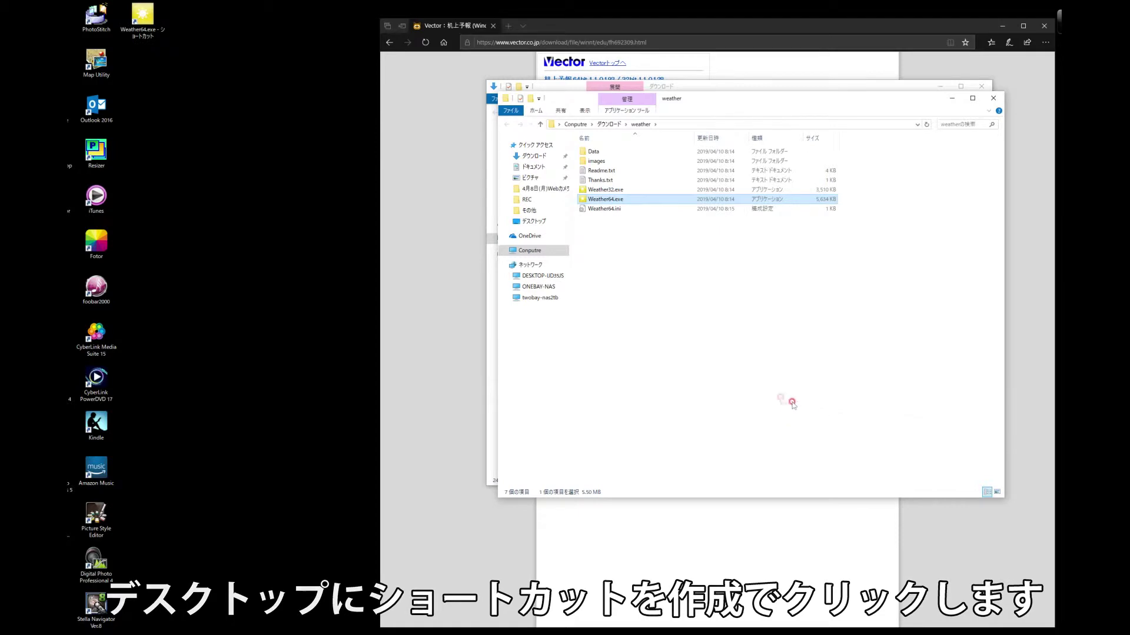
pyautogui.moveTo(143, 17); pyautogui.dragTo(152, 65)
pyautogui.click(278, 86)
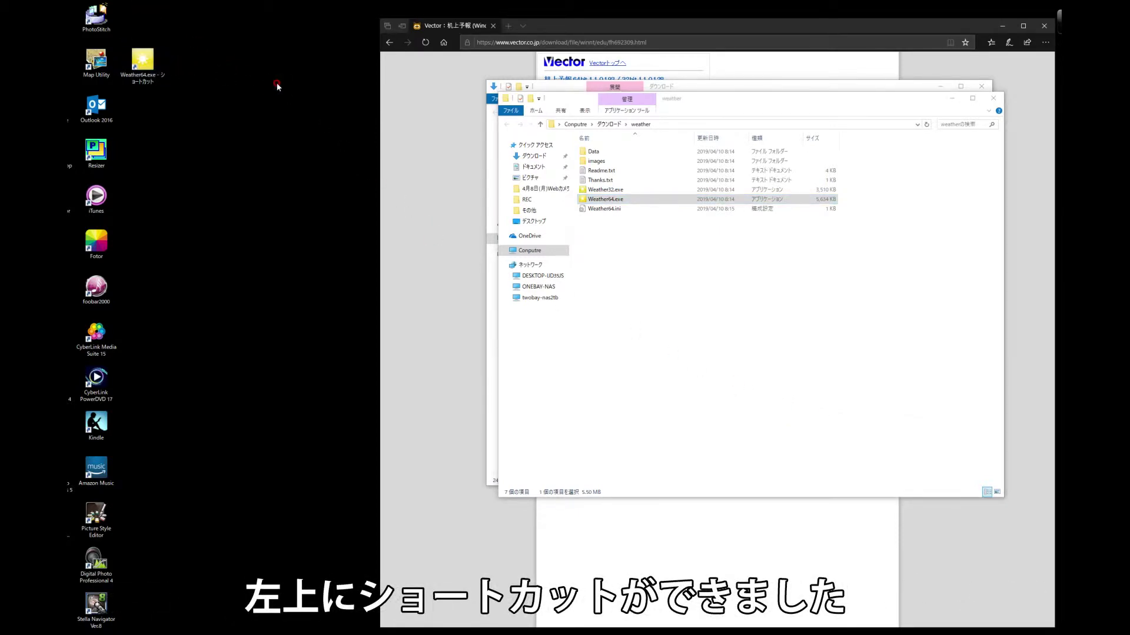
# Step: Close the weather and download folder windows and the browser
pyautogui.click(994, 98)
pyautogui.click(981, 86)
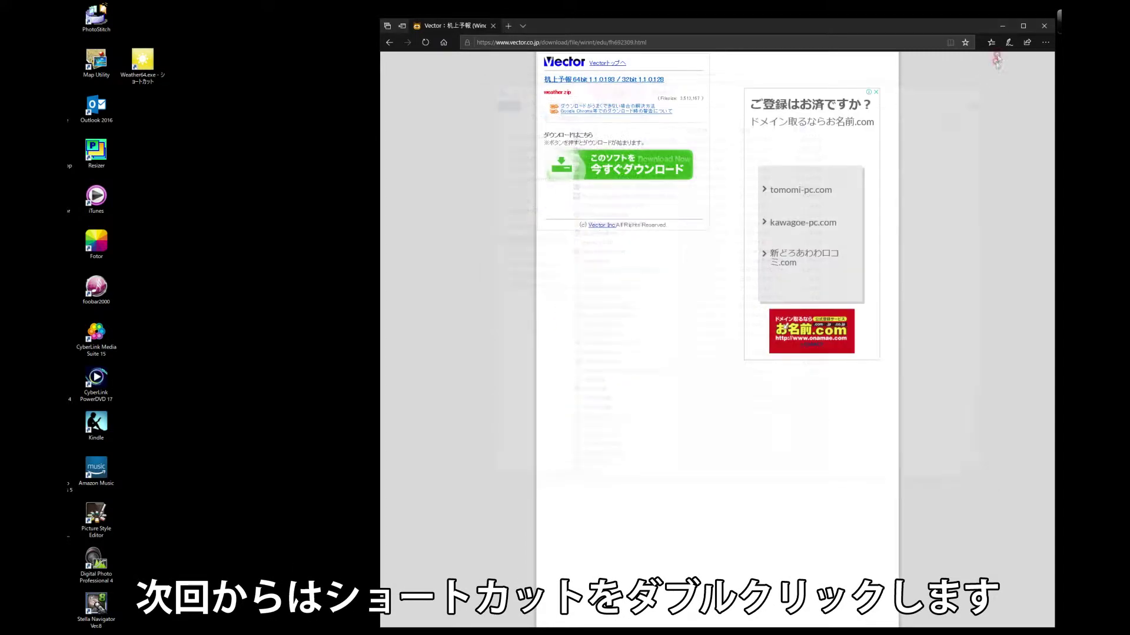
pyautogui.click(1044, 25)
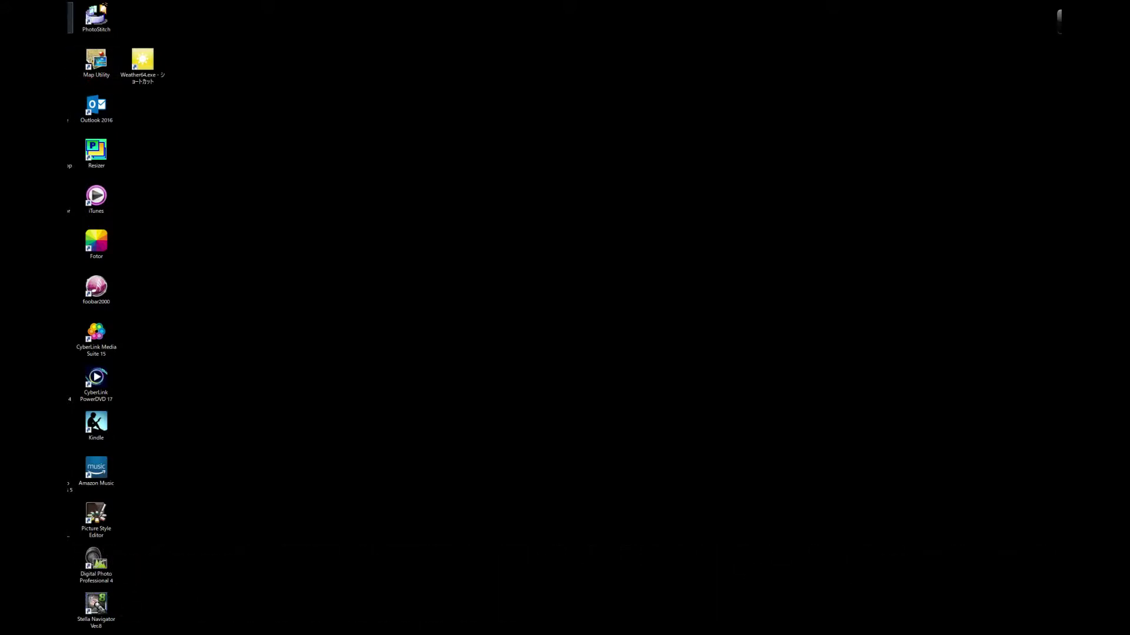
# Step: Browse in File Explorer from drive C through ユーザー and the user's profile folder to AppData\Roaming
pyautogui.press('super+e')
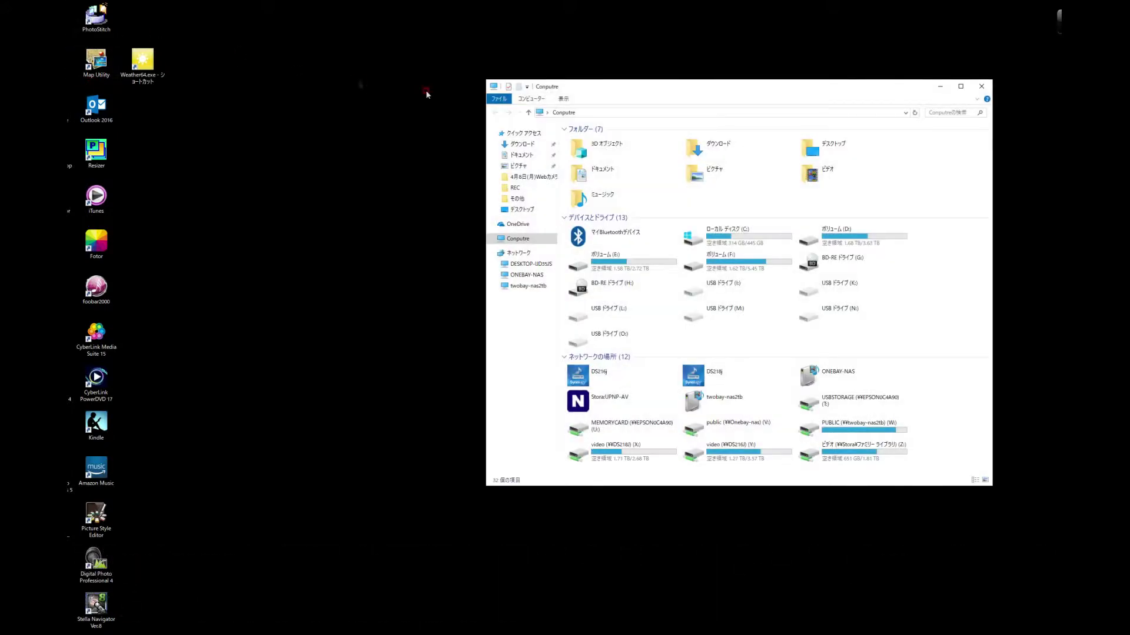
pyautogui.moveTo(673, 93); pyautogui.dragTo(487, 102)
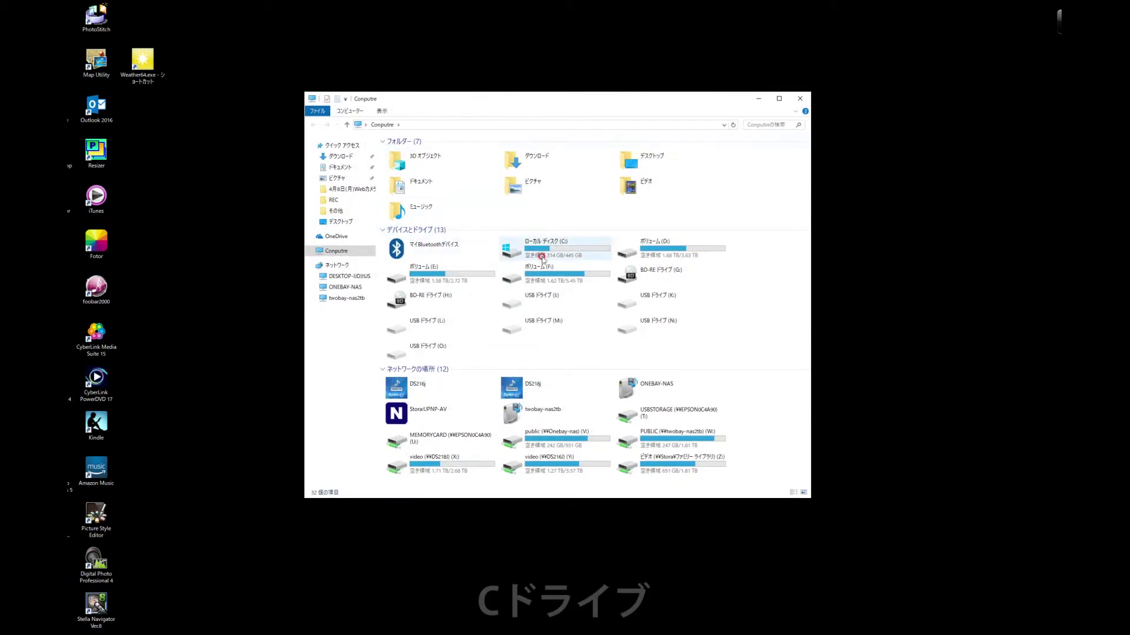
pyautogui.doubleClick(533, 246)
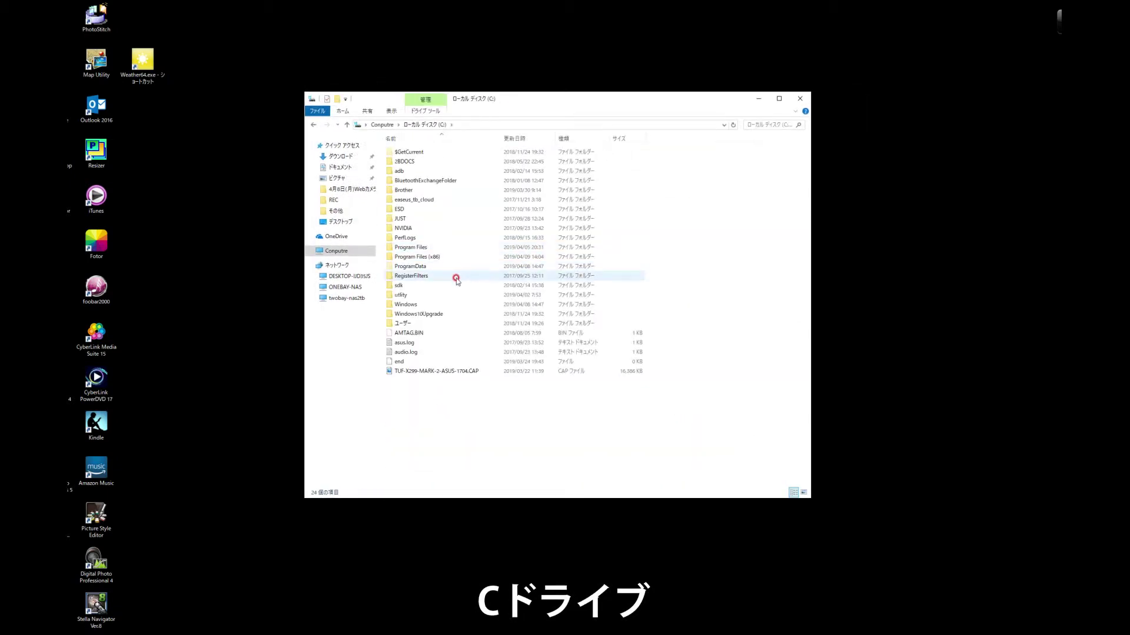
pyautogui.doubleClick(454, 326)
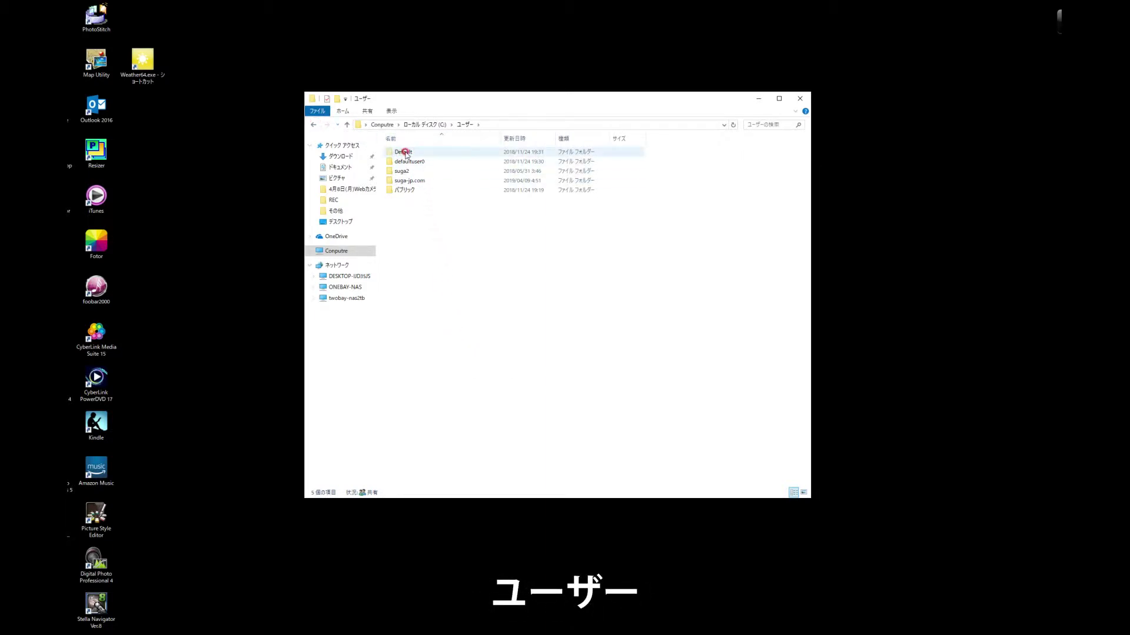
pyautogui.doubleClick(411, 182)
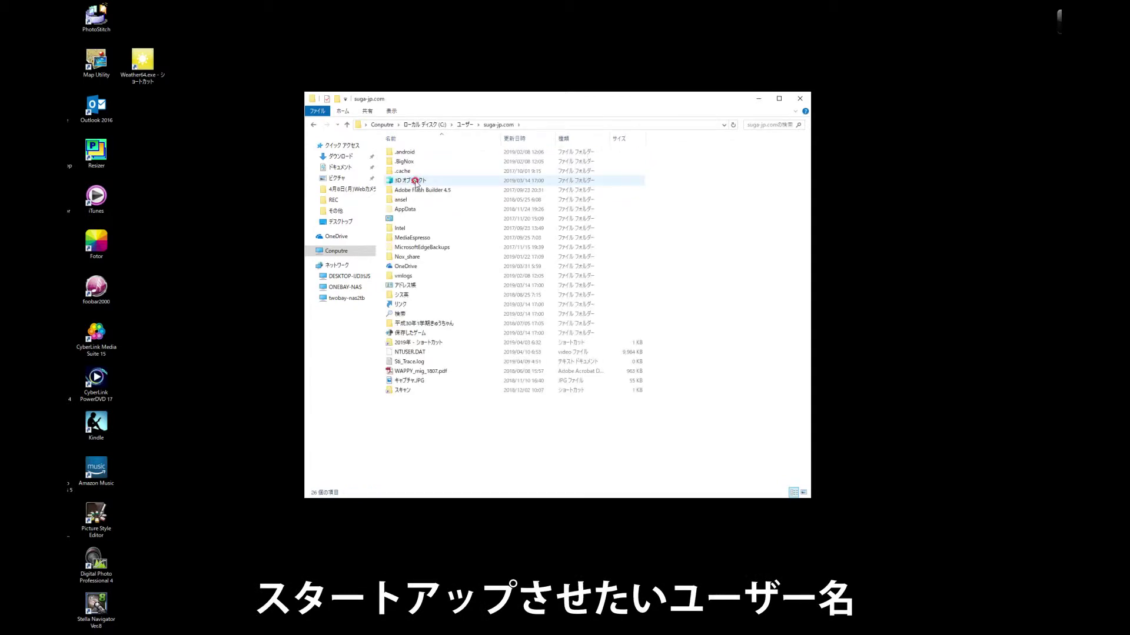
pyautogui.doubleClick(417, 209)
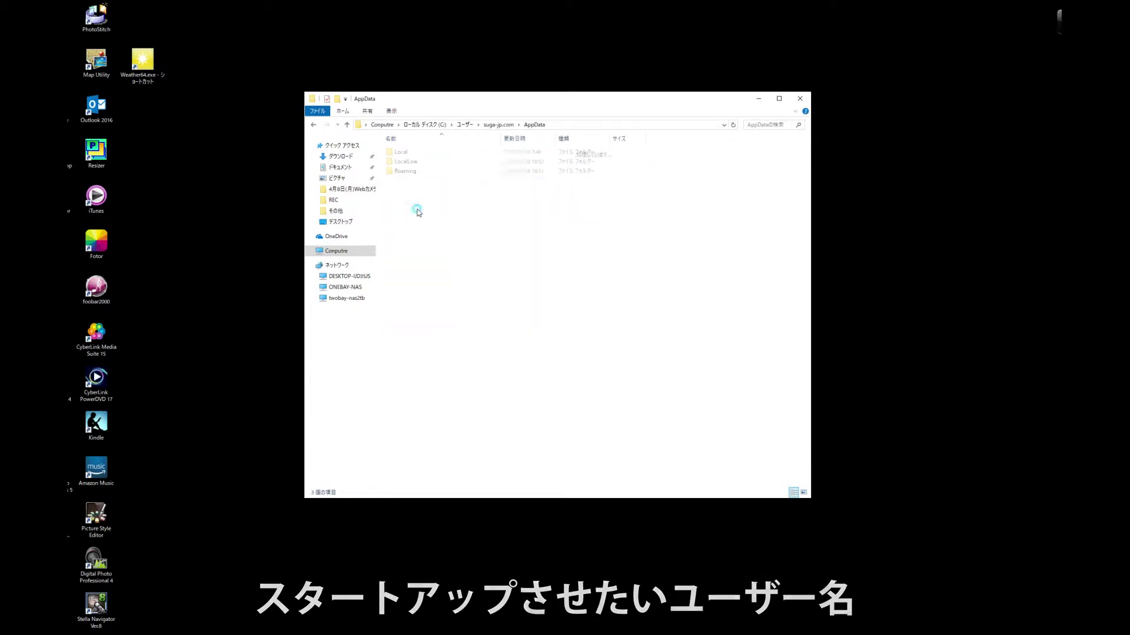
pyautogui.doubleClick(406, 171)
# Step: Look inside the スタートアップ folder under Microsoft\Windows\スタート メニュー\プログラム, and close the window
pyautogui.scroll(-4, 449, 254)
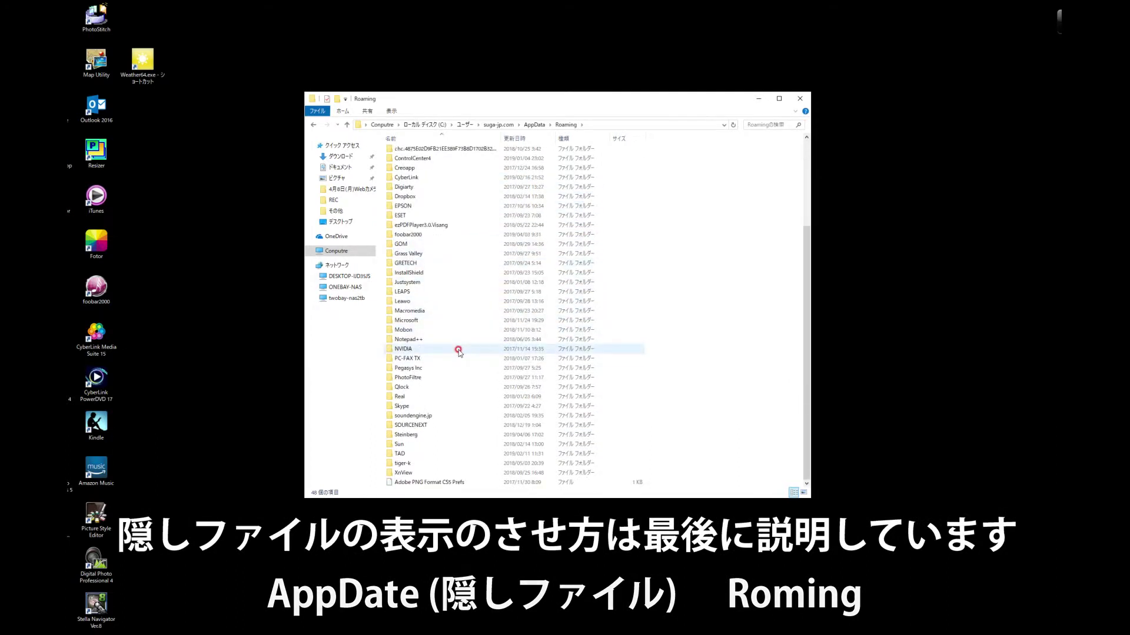
pyautogui.doubleClick(424, 317)
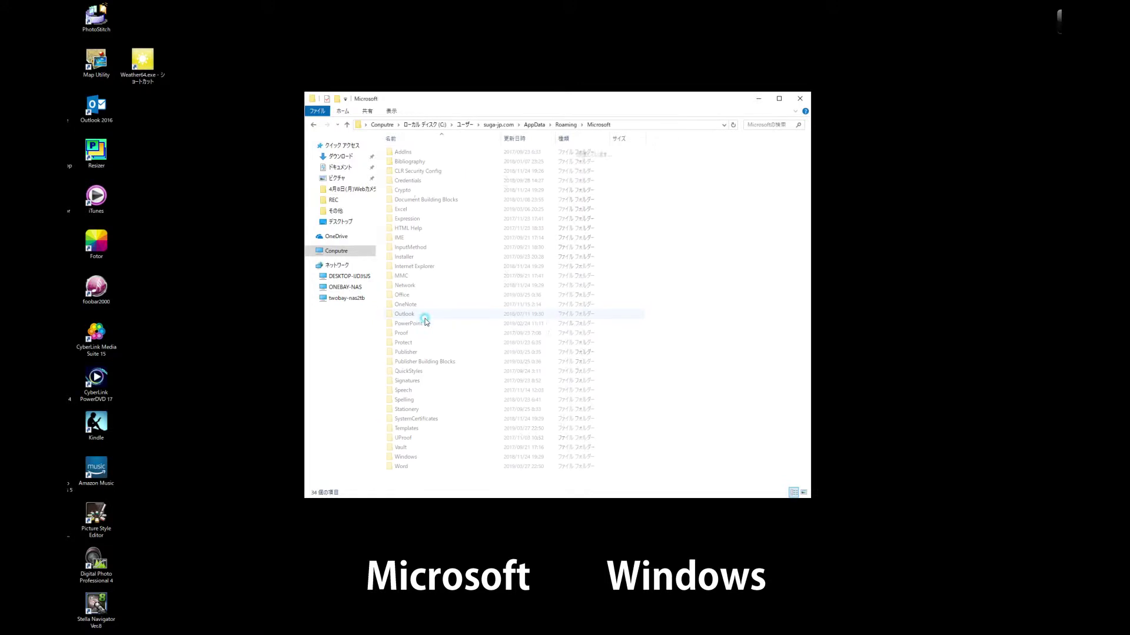
pyautogui.doubleClick(433, 456)
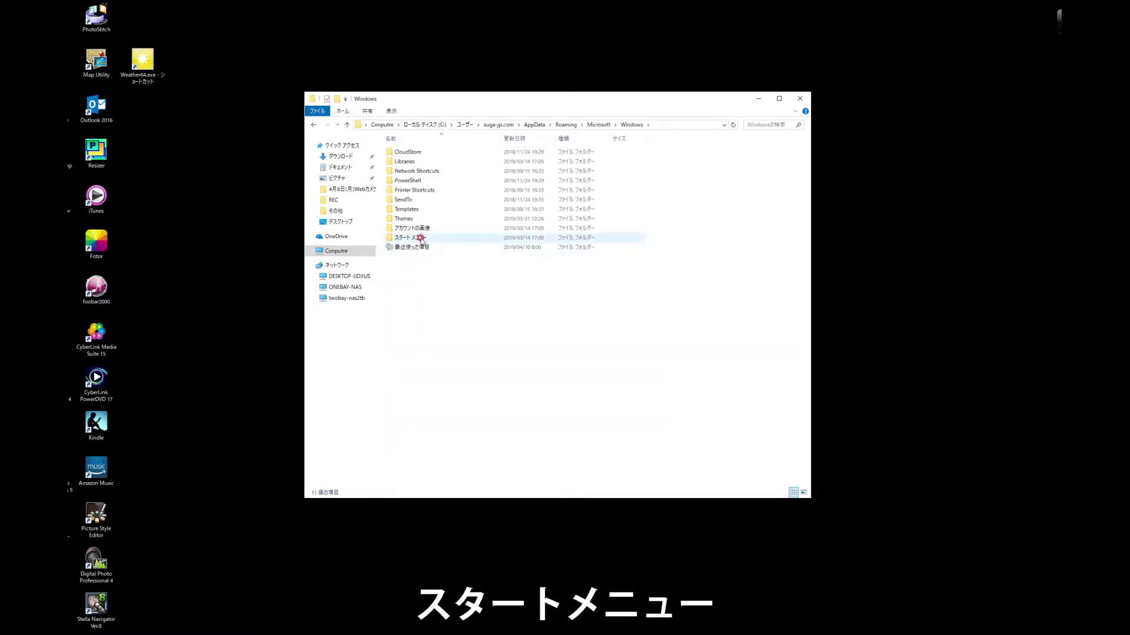
pyautogui.doubleClick(420, 238)
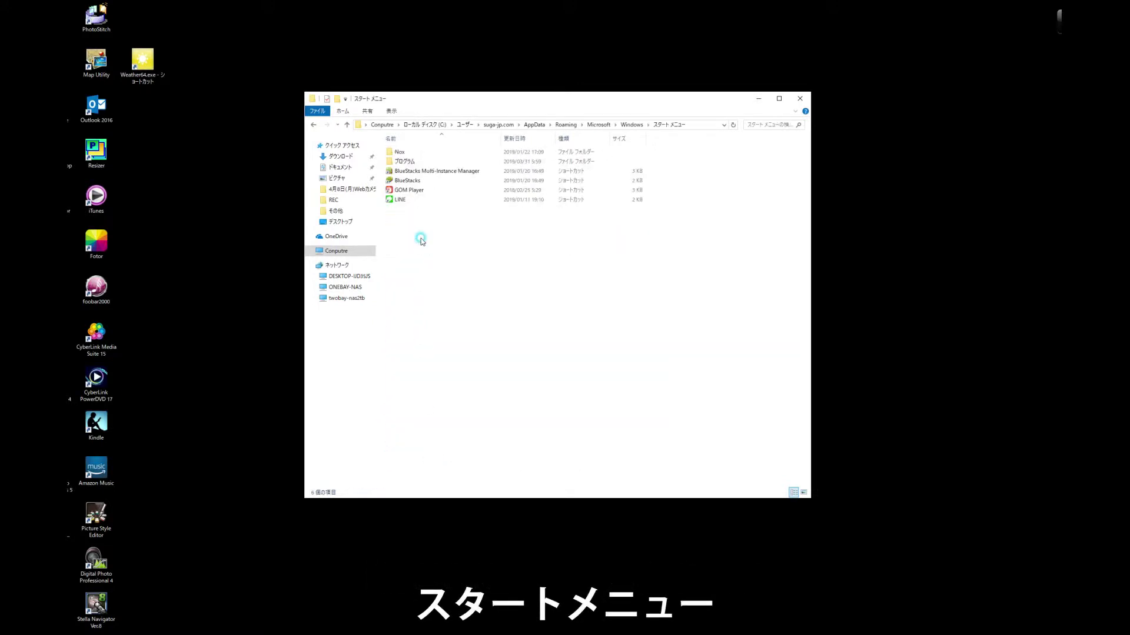
pyautogui.doubleClick(406, 160)
pyautogui.doubleClick(420, 294)
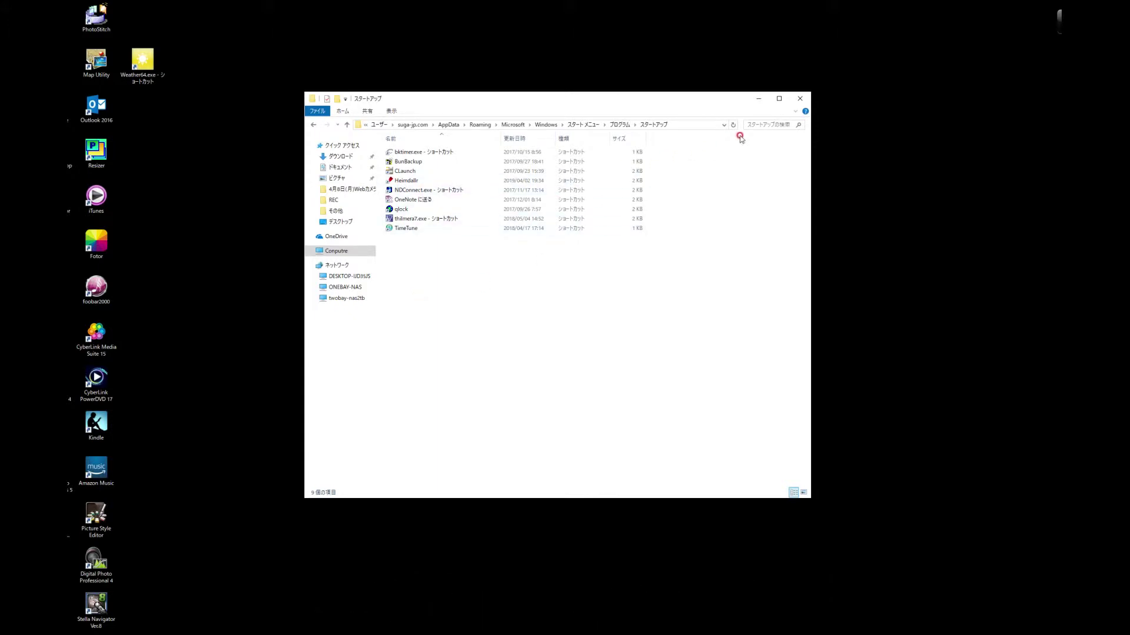
pyautogui.click(796, 100)
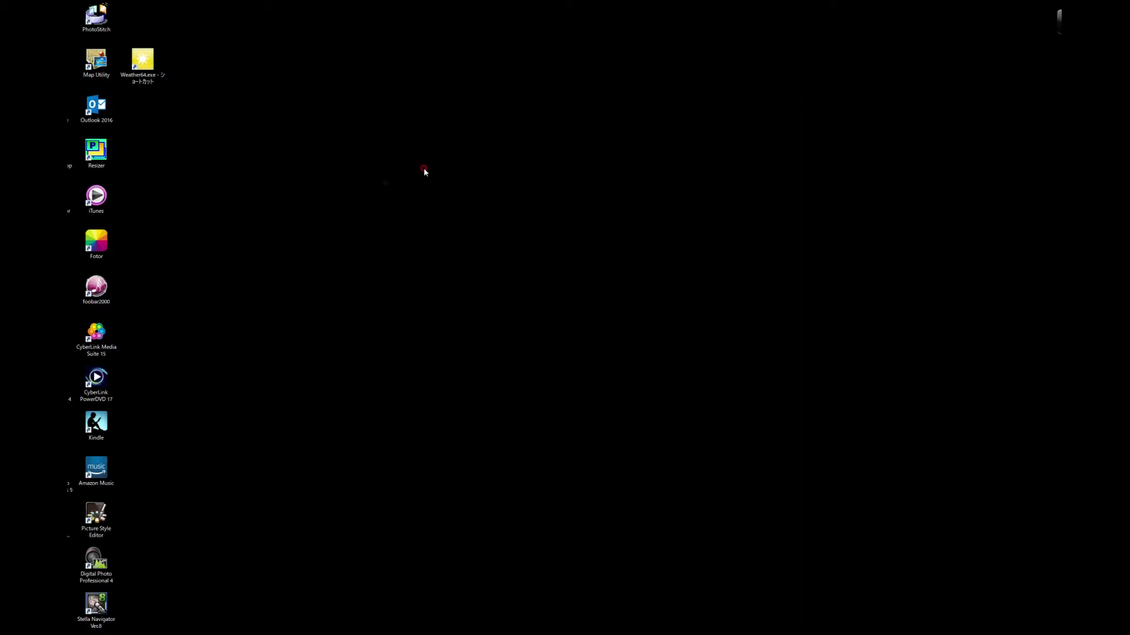
# Step: Launch the weather widget from its desktop shortcut and open its オプション設定 dialog, moving it closer to the widget
pyautogui.doubleClick(151, 66)
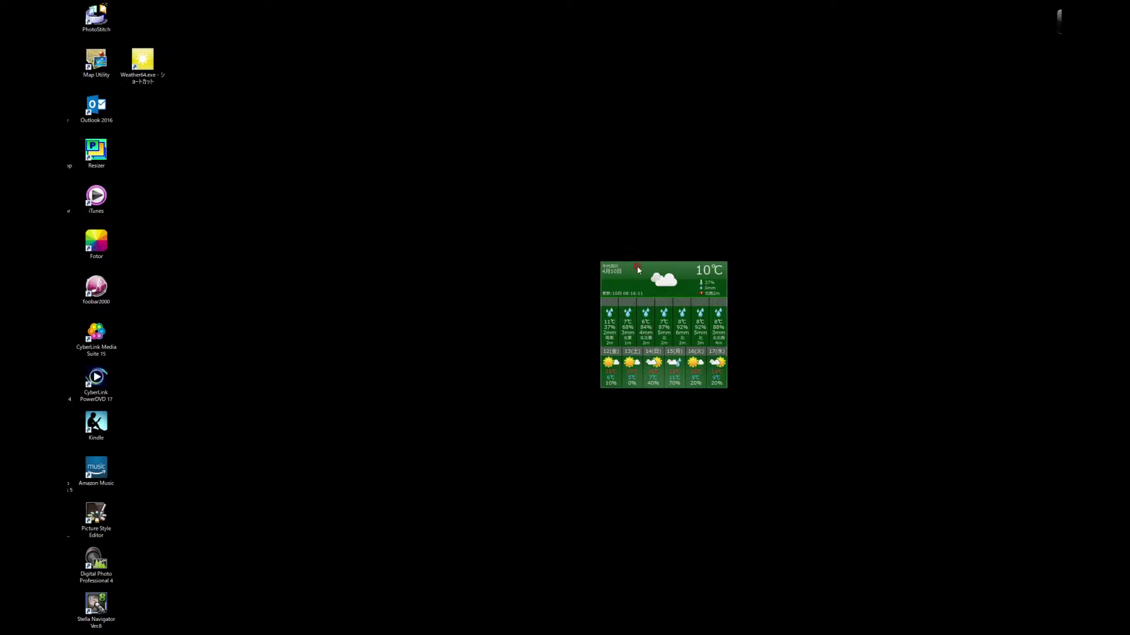
pyautogui.rightClick(637, 269)
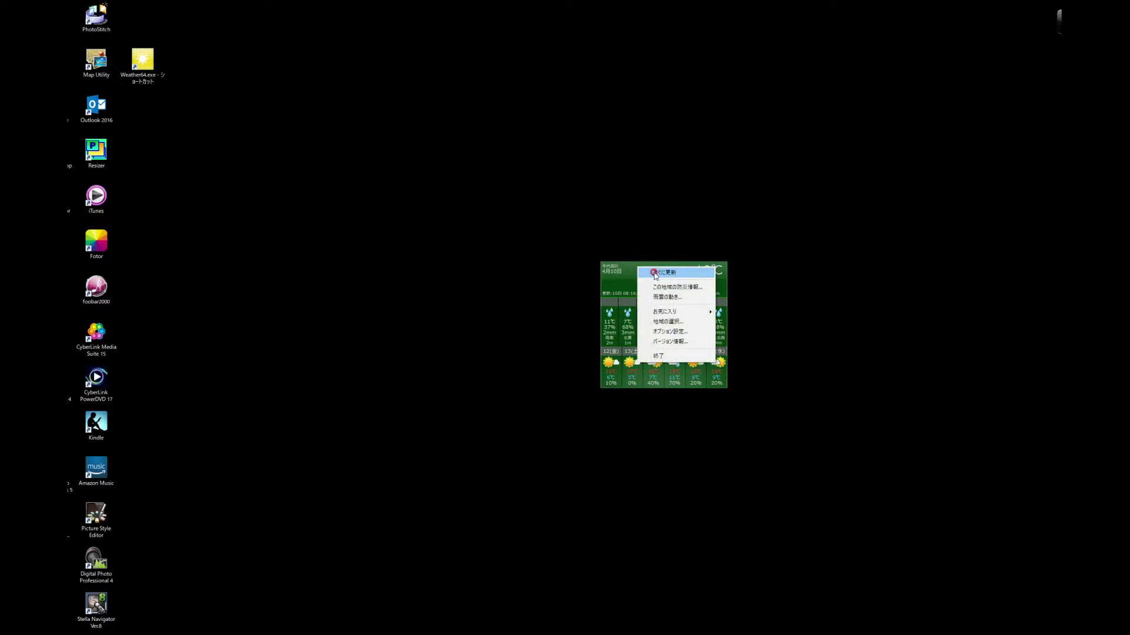
pyautogui.click(669, 332)
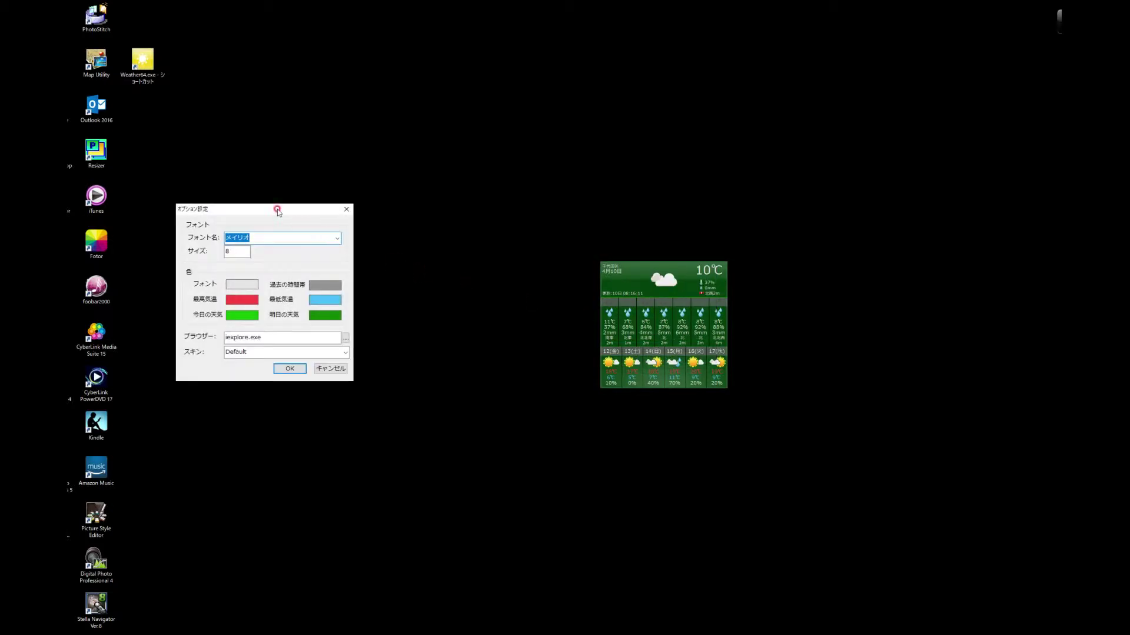
pyautogui.moveTo(277, 211); pyautogui.dragTo(366, 212)
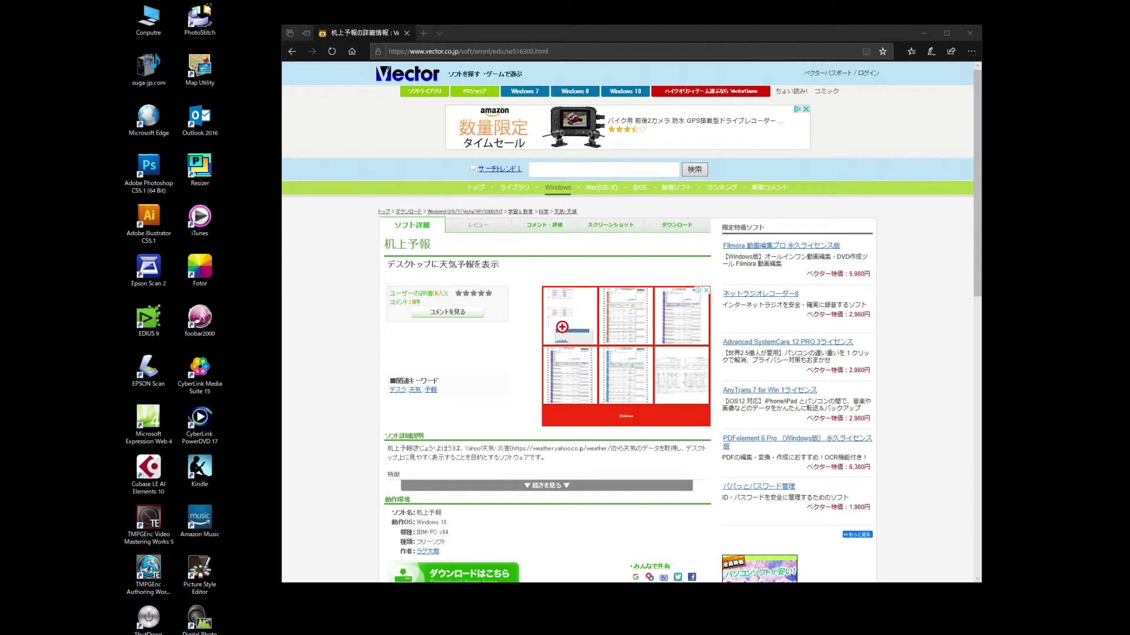
# Step: Follow the download links on the 机上予報 software page and start downloading weather.zip
pyautogui.scroll(-3, 950, 478)
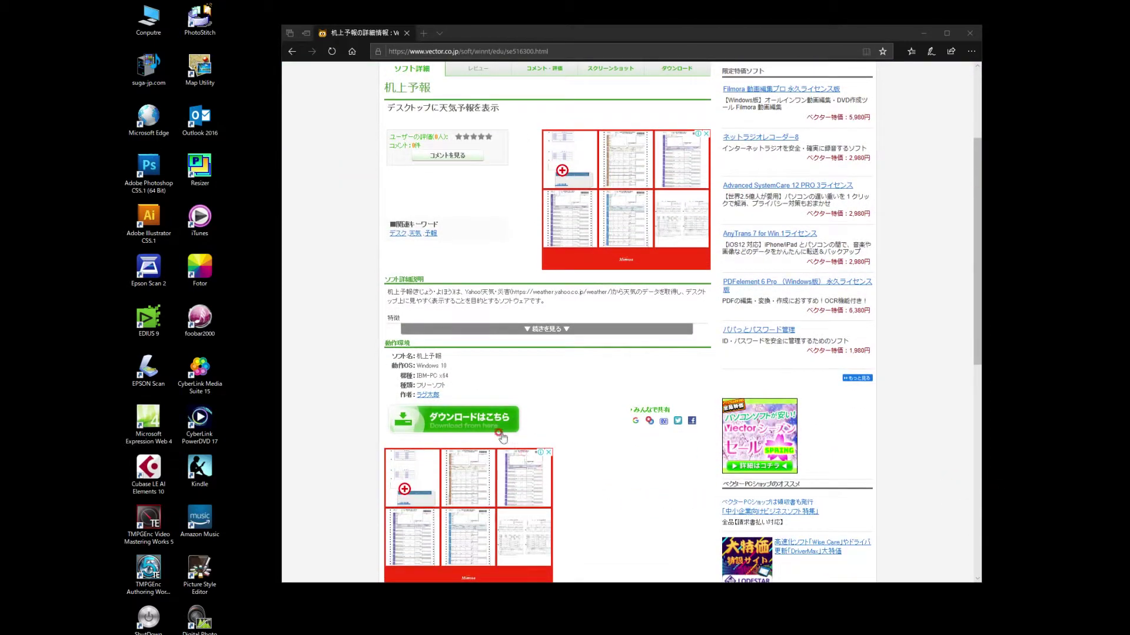
pyautogui.click(492, 420)
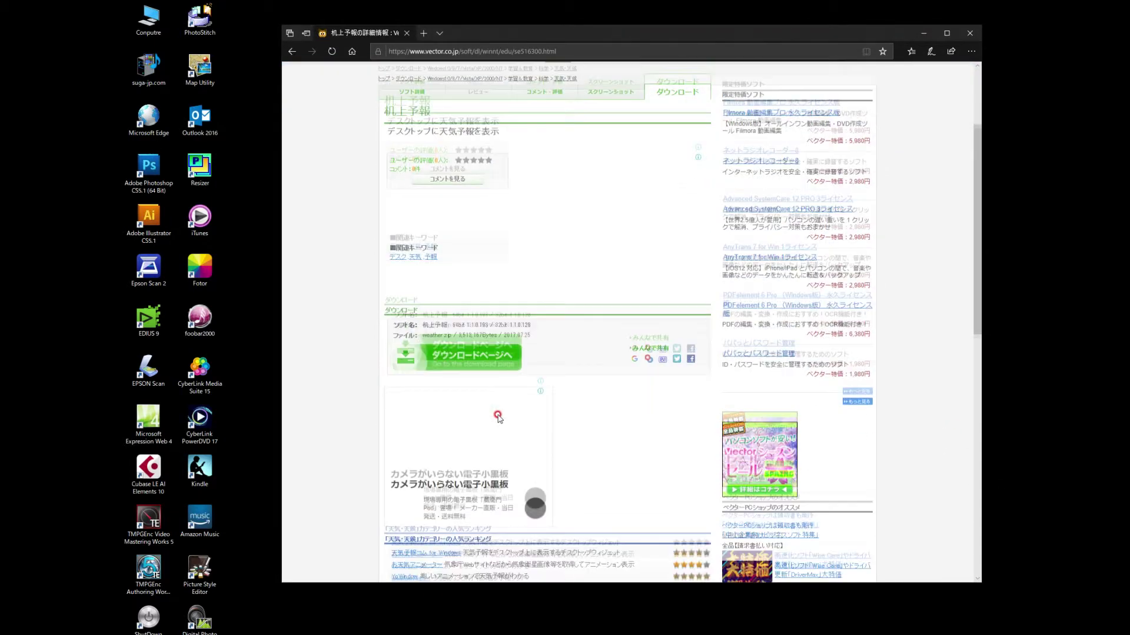
pyautogui.click(481, 340)
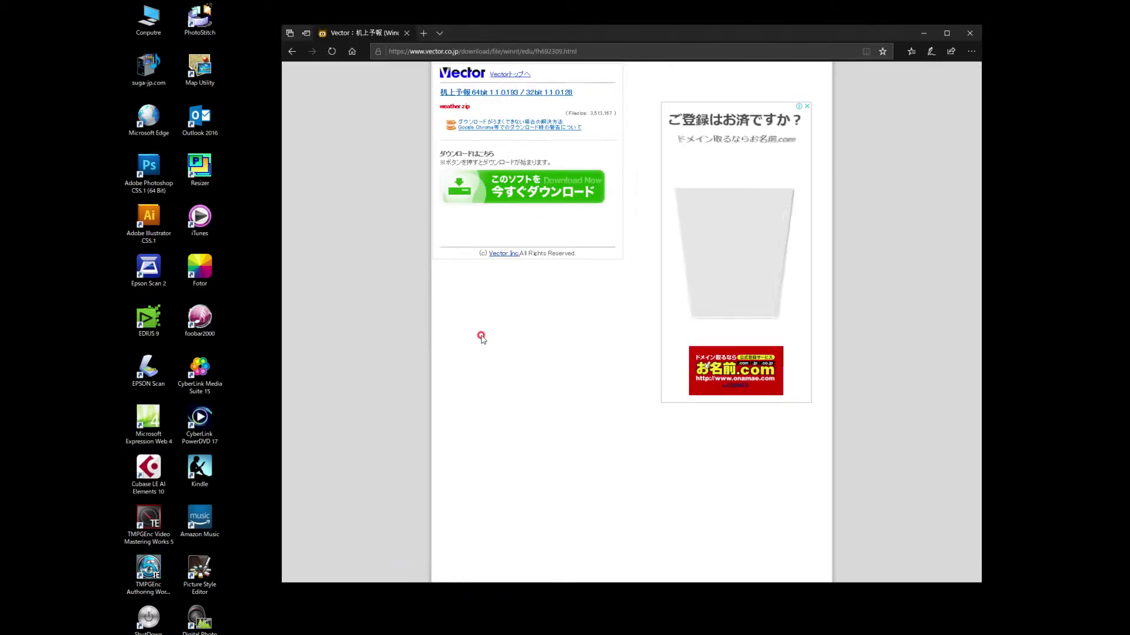
pyautogui.click(530, 191)
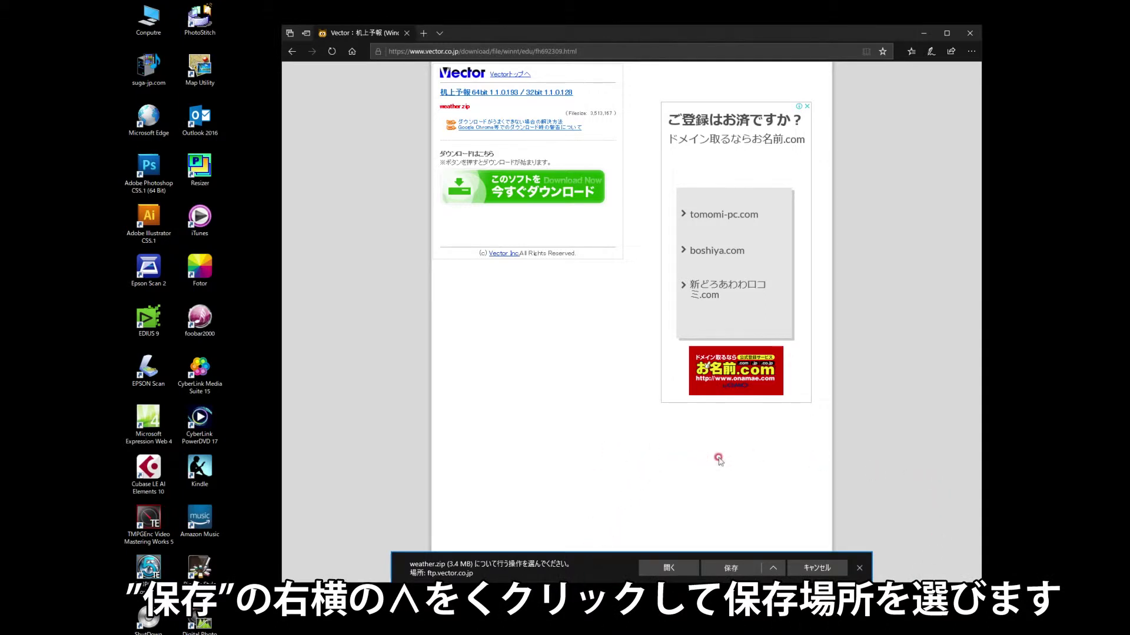
# Step: Save the downloaded weather.zip to the デスクトップ folder with 名前を付けて保存, keeping the suggested file name
pyautogui.click(775, 570)
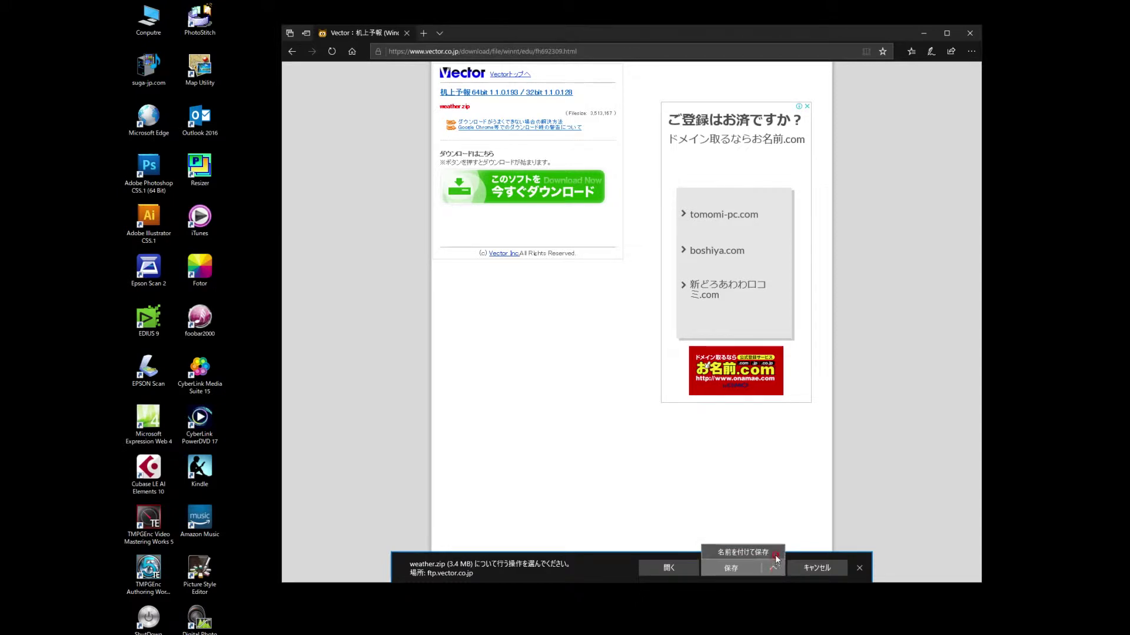
pyautogui.click(776, 553)
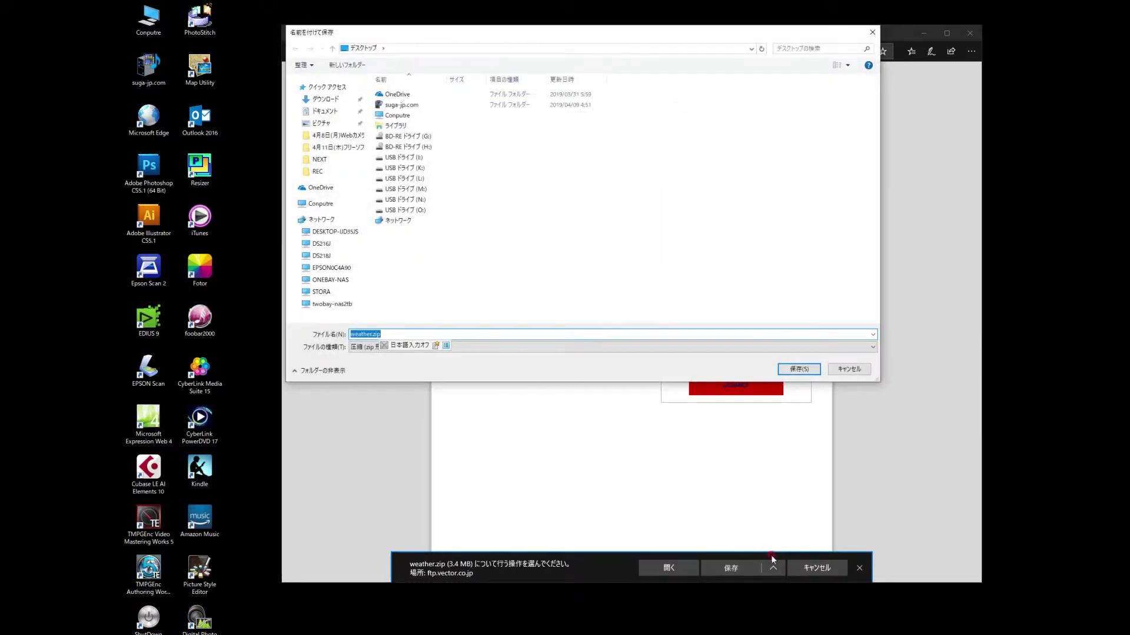
pyautogui.click(339, 60)
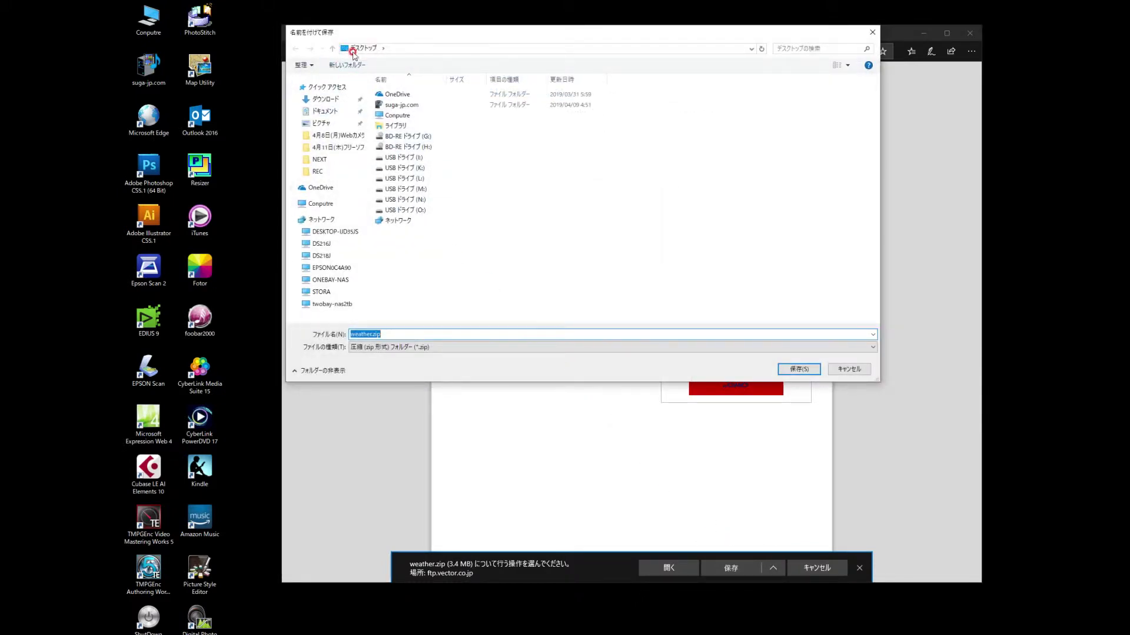
pyautogui.click(381, 50)
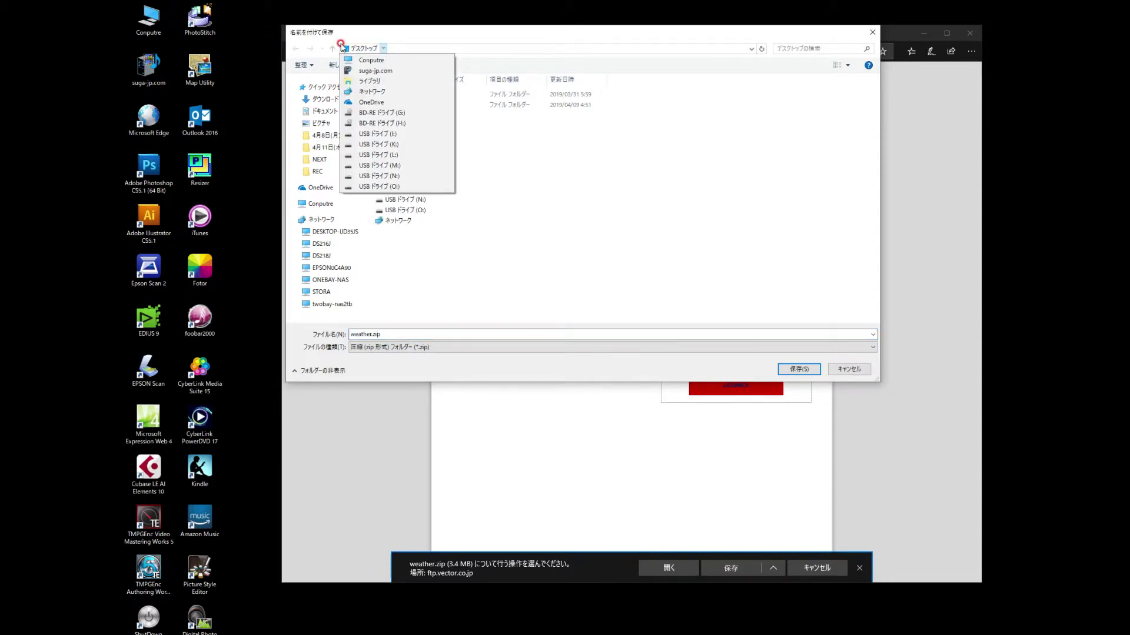
pyautogui.click(355, 46)
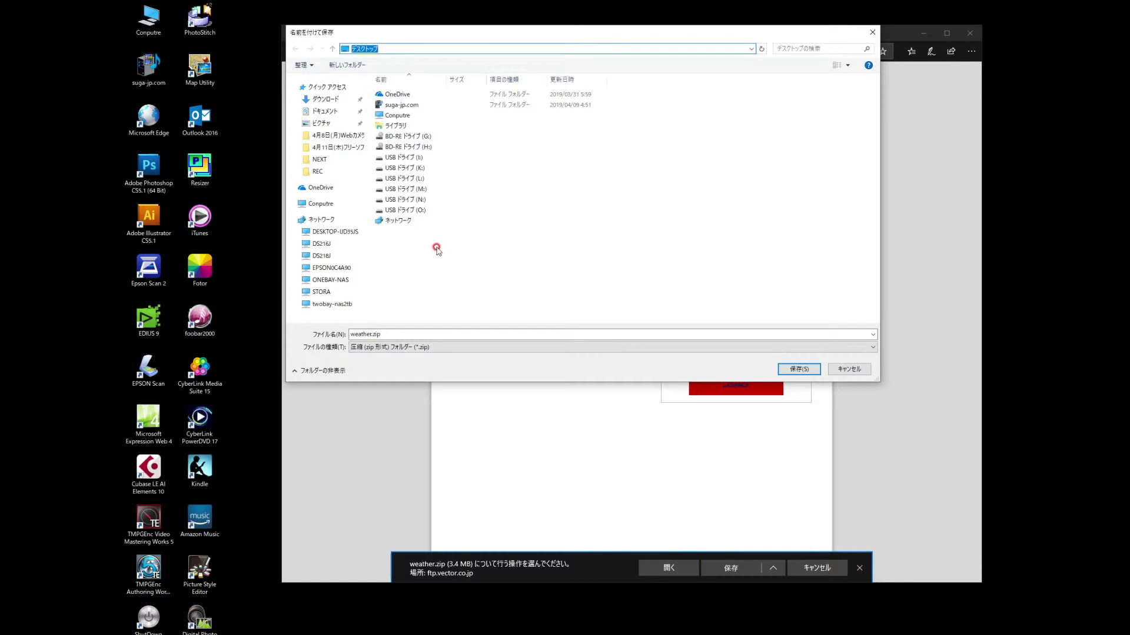
pyautogui.click(416, 25)
pyautogui.click(798, 371)
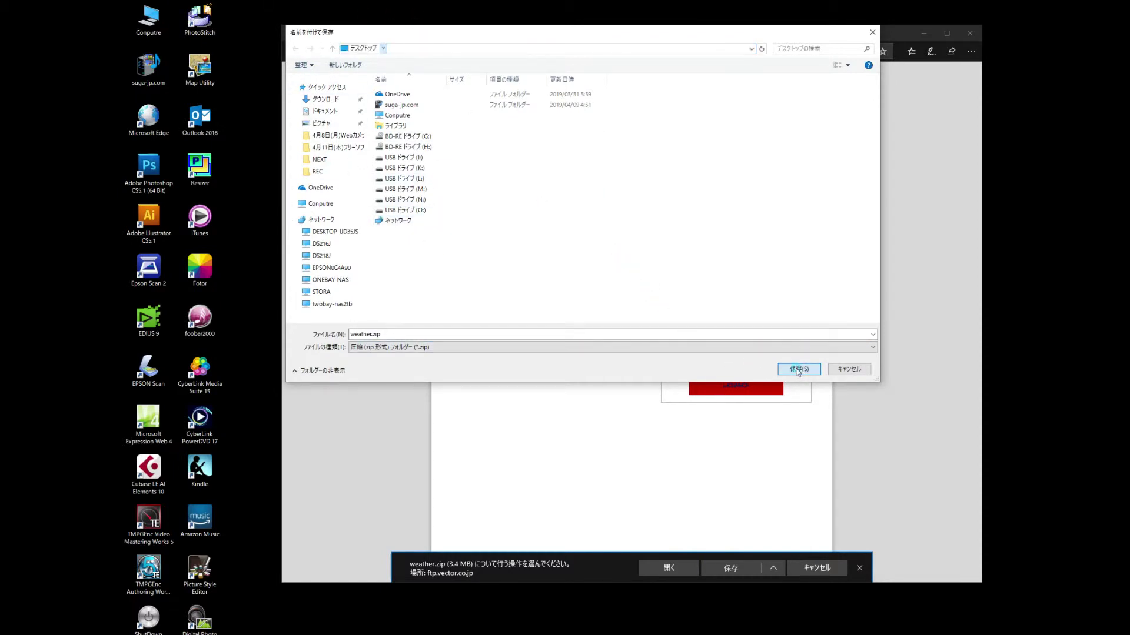
pyautogui.click(726, 565)
pyautogui.click(256, 21)
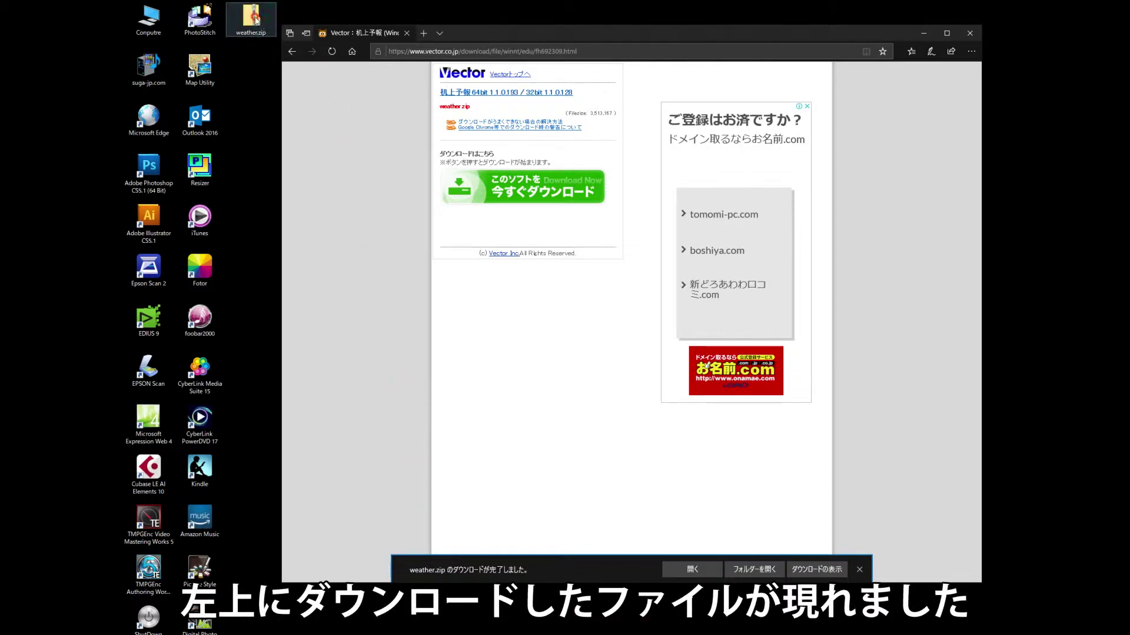
# Step: Dismiss the download notification and close the browser window
pyautogui.click(861, 568)
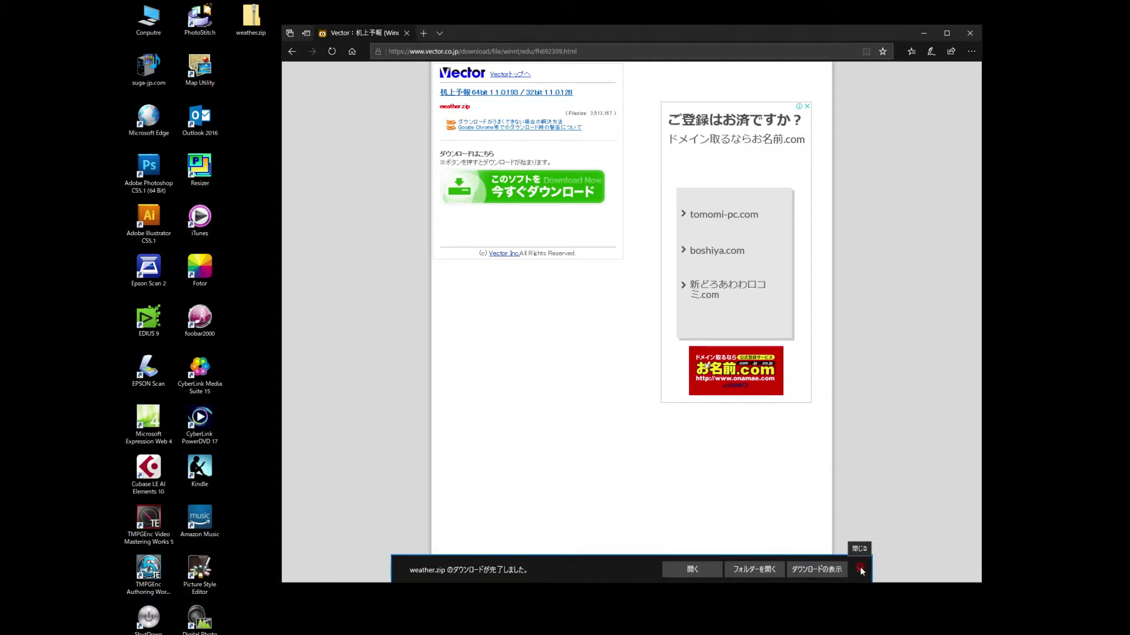
pyautogui.click(860, 569)
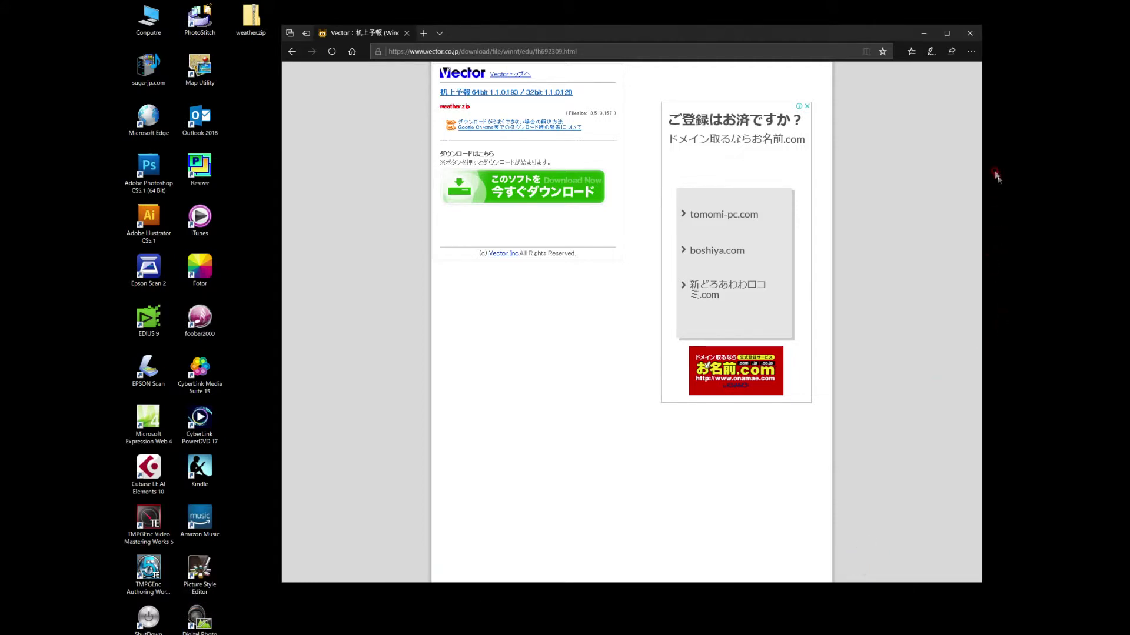
pyautogui.click(968, 34)
# Step: Move weather.zip to an empty area of the desktop and extract all its files into a weather folder on the desktop
pyautogui.click(235, 15)
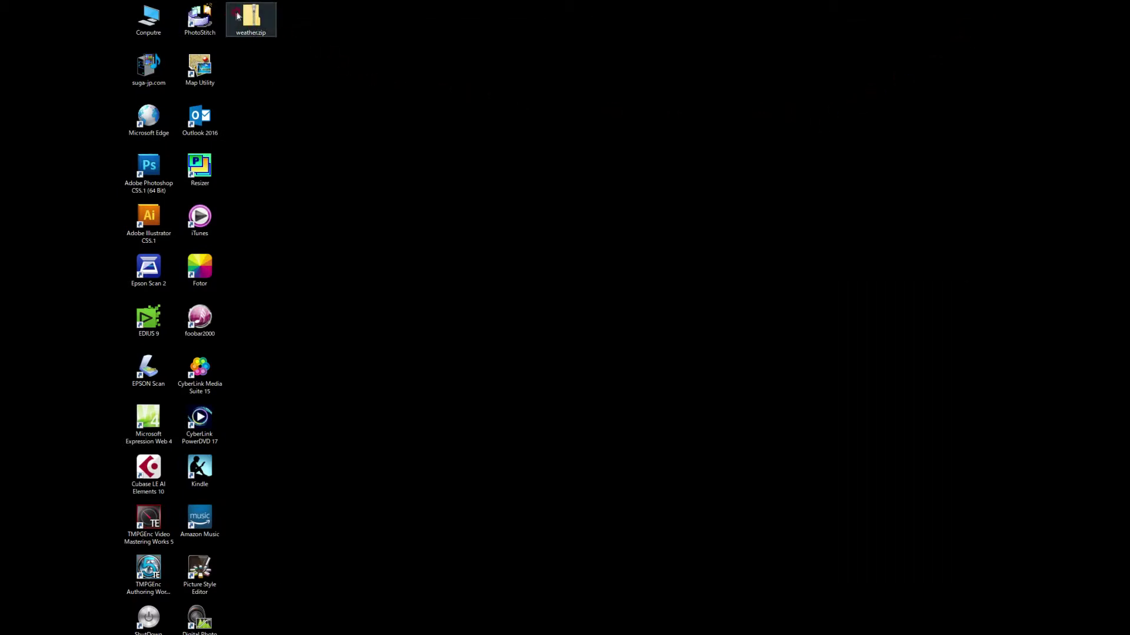
pyautogui.moveTo(254, 21); pyautogui.dragTo(315, 128)
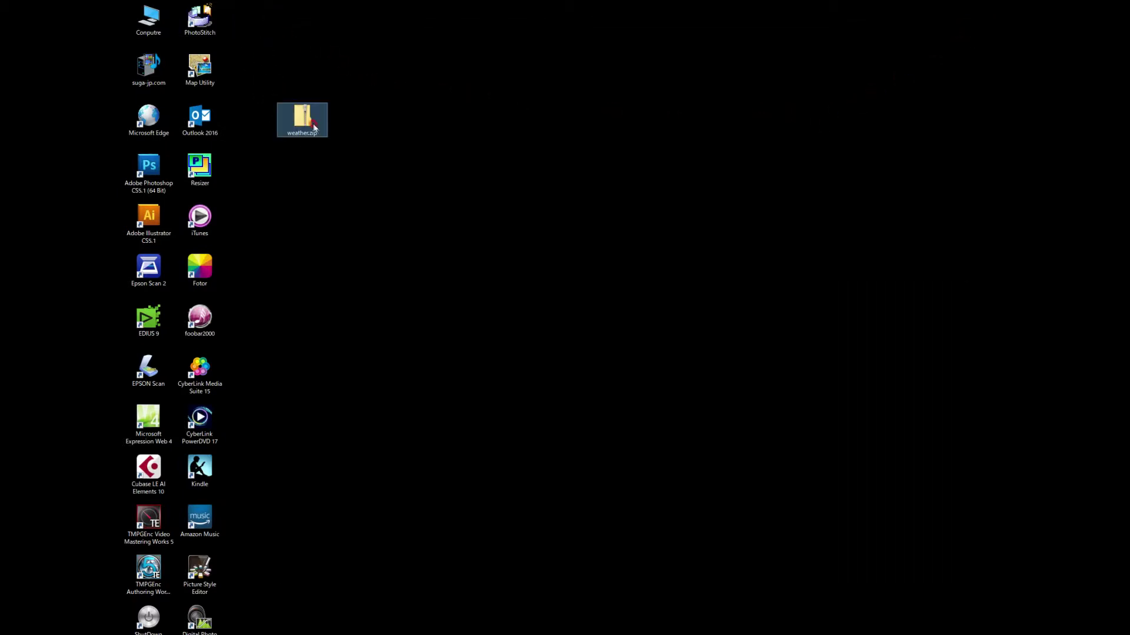
pyautogui.rightClick(307, 120)
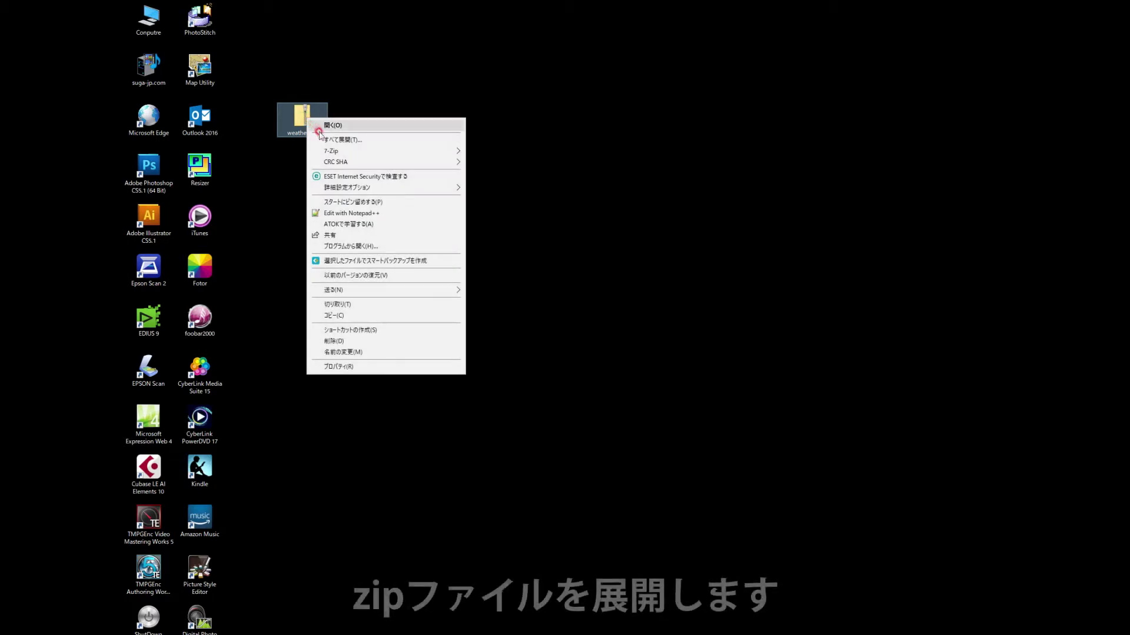
pyautogui.click(325, 140)
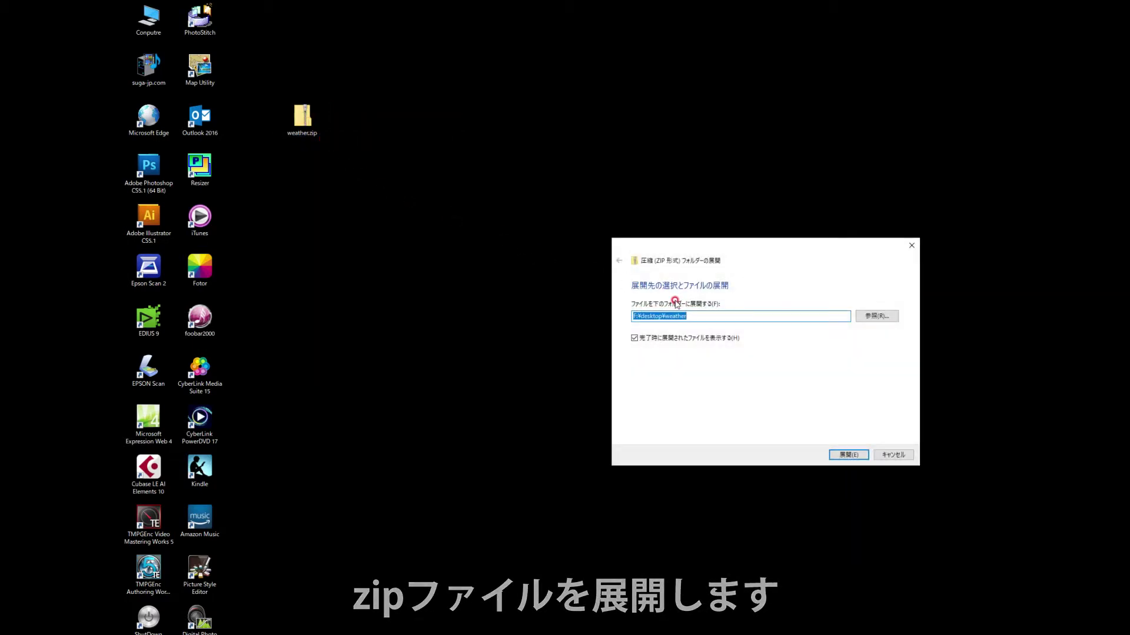
pyautogui.click(849, 456)
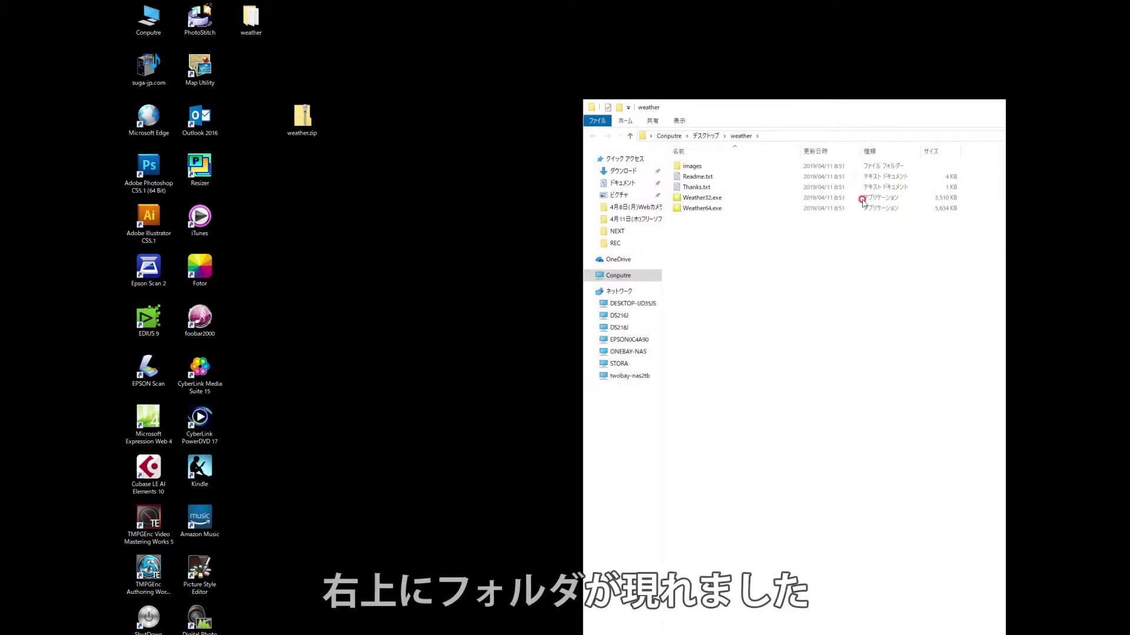
# Step: Close the extracted folder's window, move the weather folder to an open desktop spot, and put weather.zip beside the other icons
pyautogui.moveTo(857, 114); pyautogui.dragTo(587, 27)
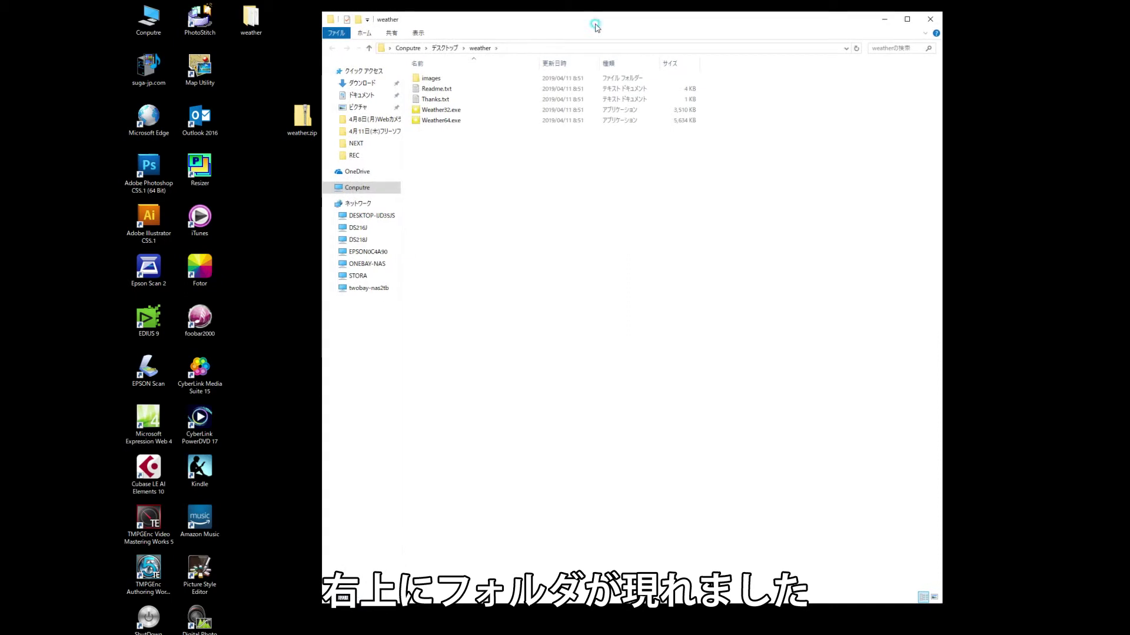
pyautogui.click(935, 21)
pyautogui.moveTo(254, 20); pyautogui.dragTo(305, 220)
pyautogui.moveTo(305, 120); pyautogui.dragTo(253, 20)
# Step: Move the weather folder from the desktop to the root of ローカル ディスク (C:) by cutting and pasting it
pyautogui.doubleClick(149, 23)
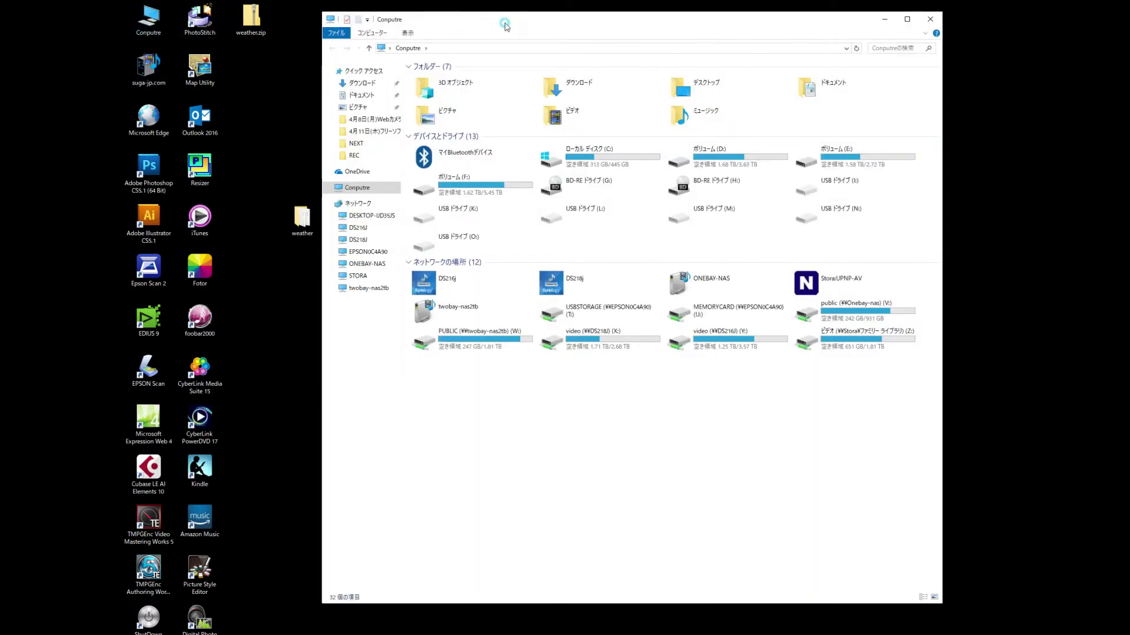
pyautogui.moveTo(506, 24); pyautogui.dragTo(539, 21)
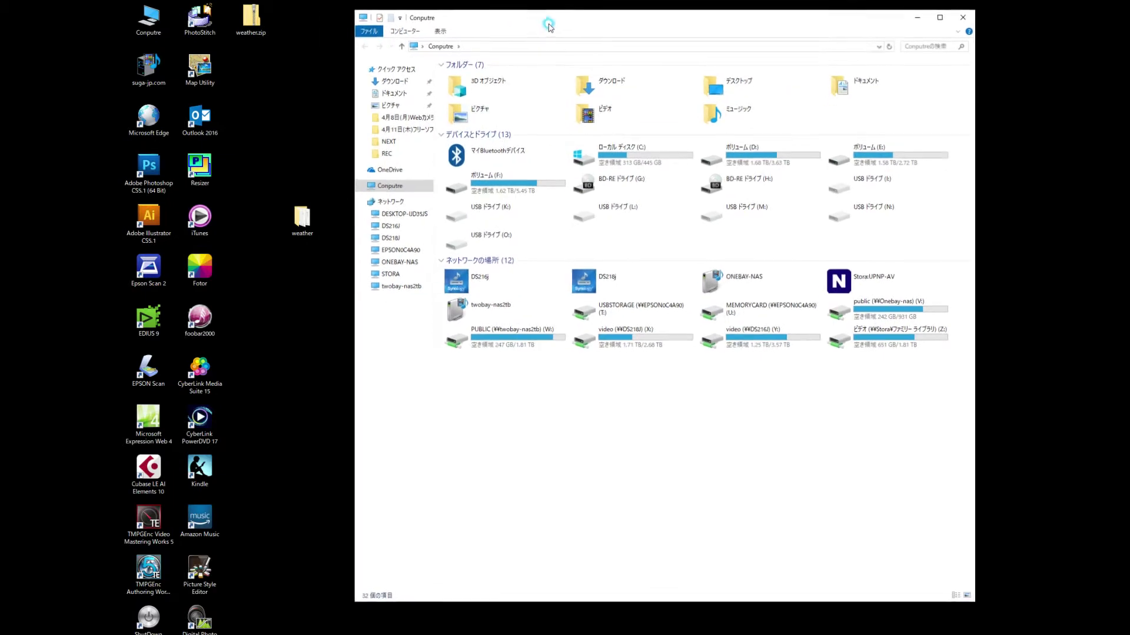
pyautogui.doubleClick(606, 156)
pyautogui.click(302, 221)
pyautogui.rightClick(302, 221)
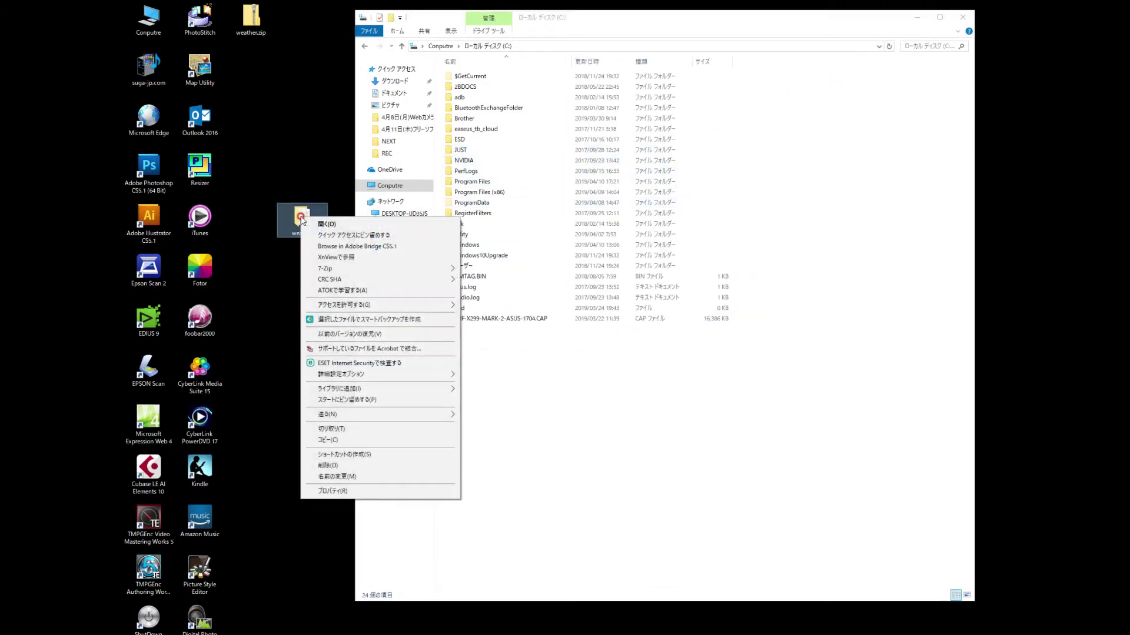
pyautogui.click(361, 429)
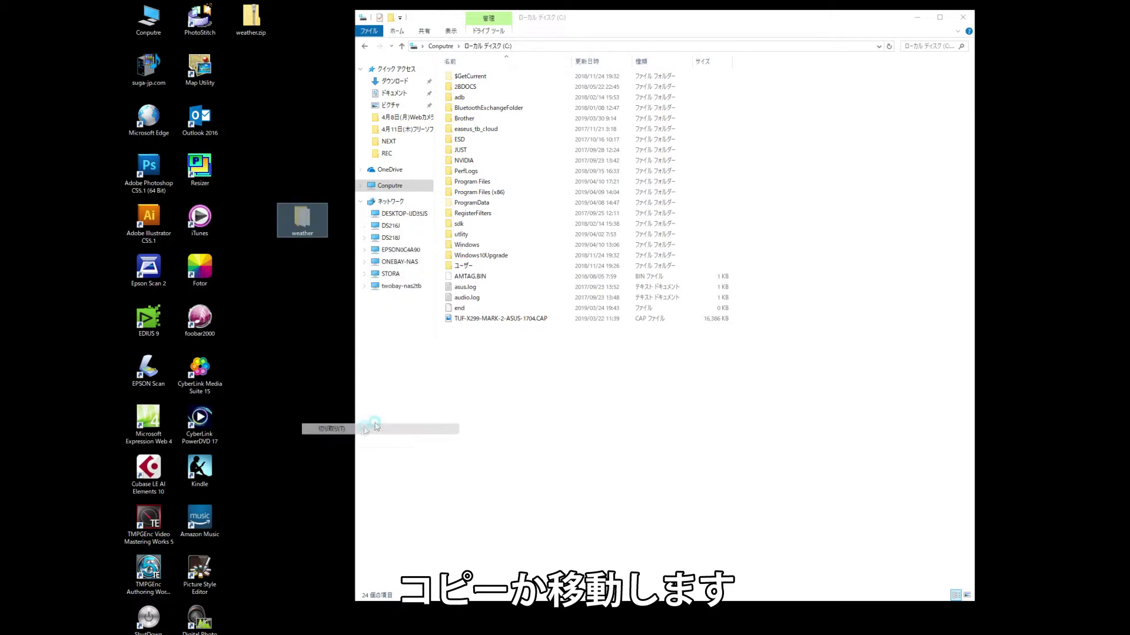
pyautogui.rightClick(467, 404)
pyautogui.click(487, 468)
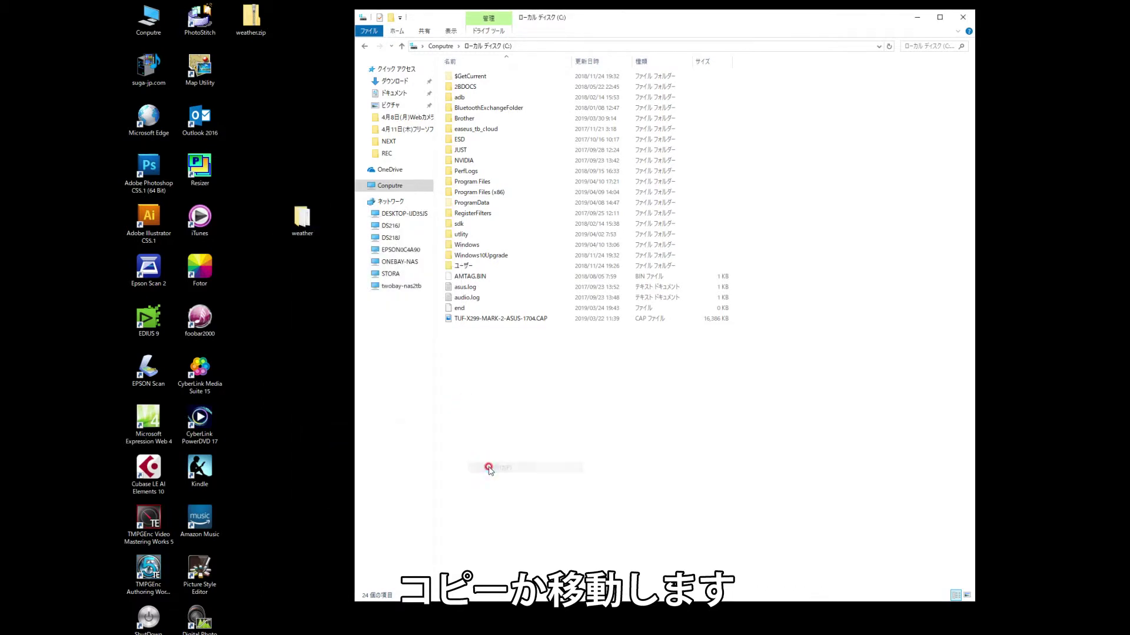
pyautogui.click(475, 330)
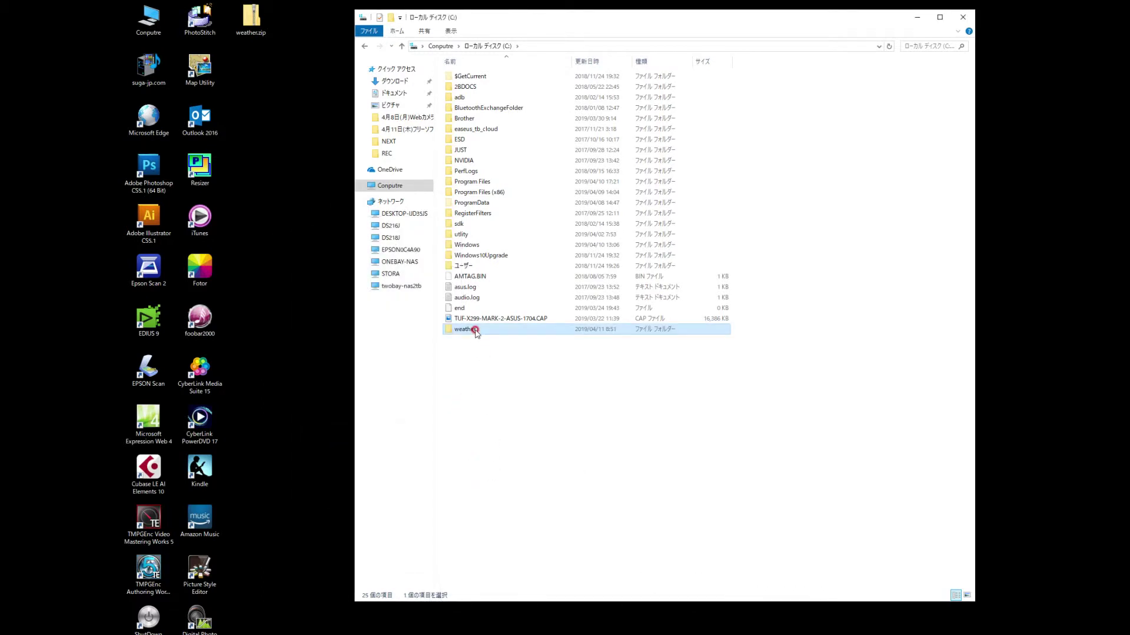
# Step: Run Weather64.exe from the weather folder on drive C, move the forecast widget aside, and exit the widget
pyautogui.doubleClick(476, 330)
pyautogui.click(471, 120)
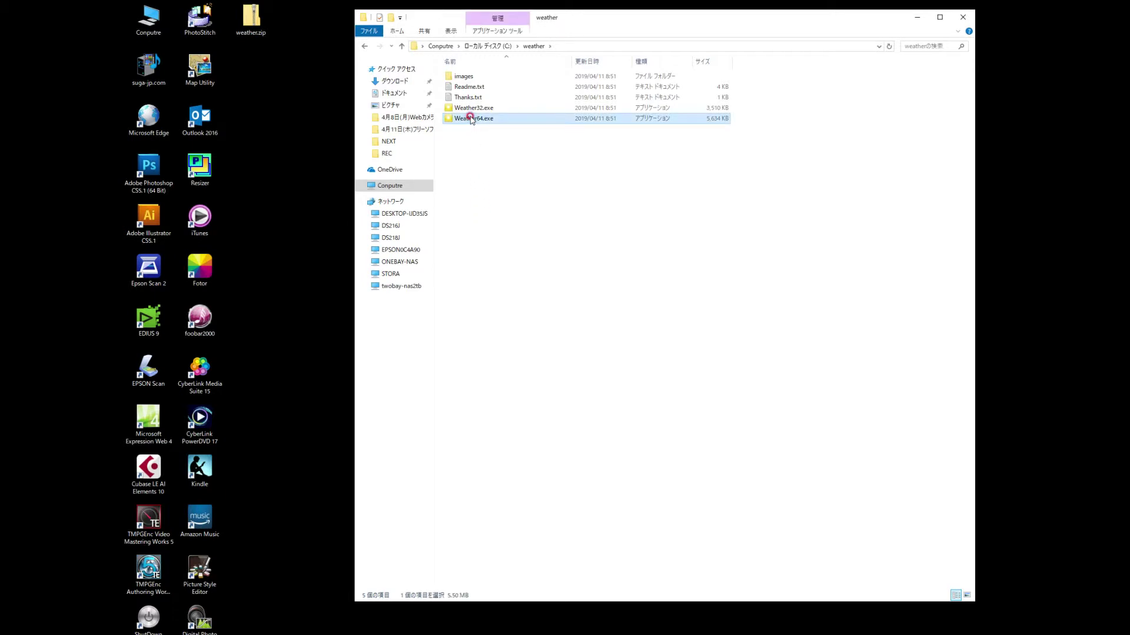
pyautogui.doubleClick(472, 119)
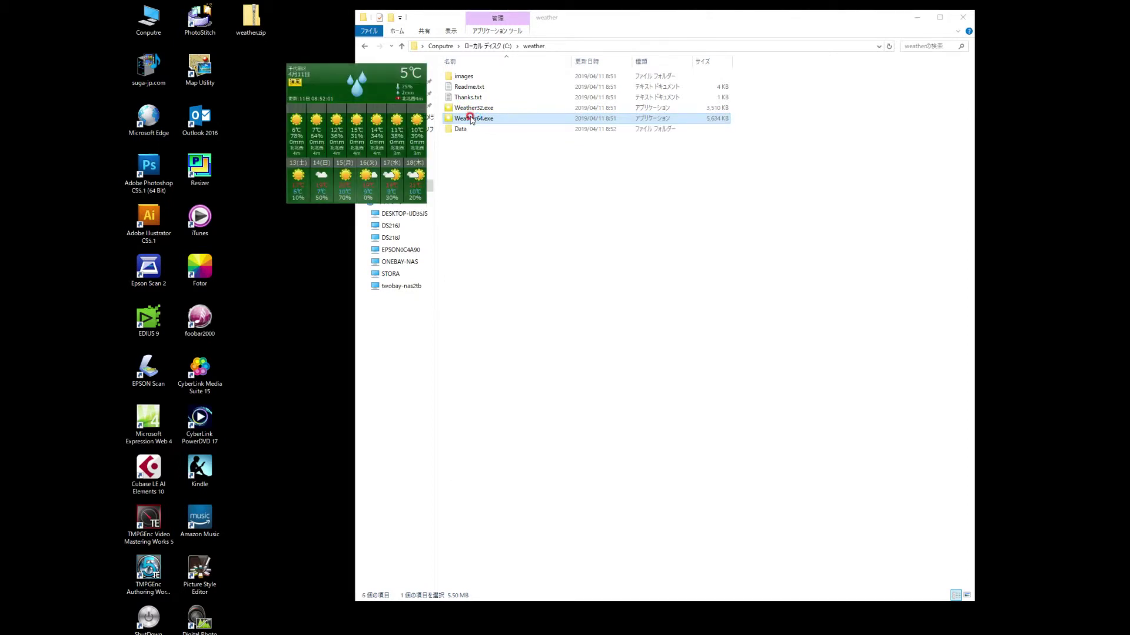
pyautogui.moveTo(390, 78); pyautogui.dragTo(302, 75)
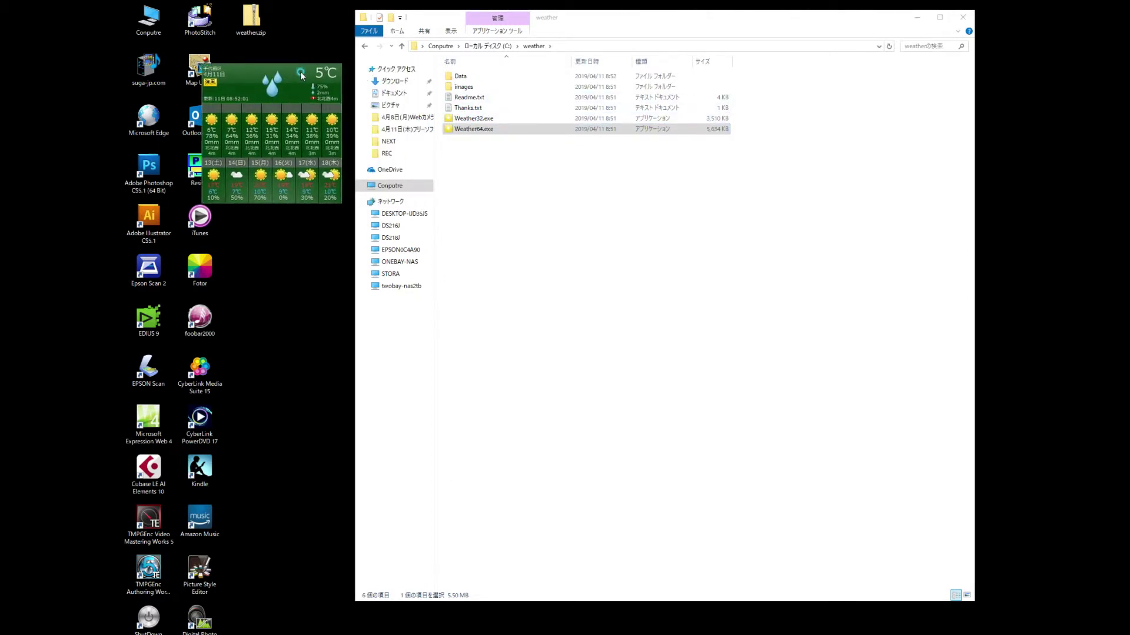
pyautogui.rightClick(299, 76)
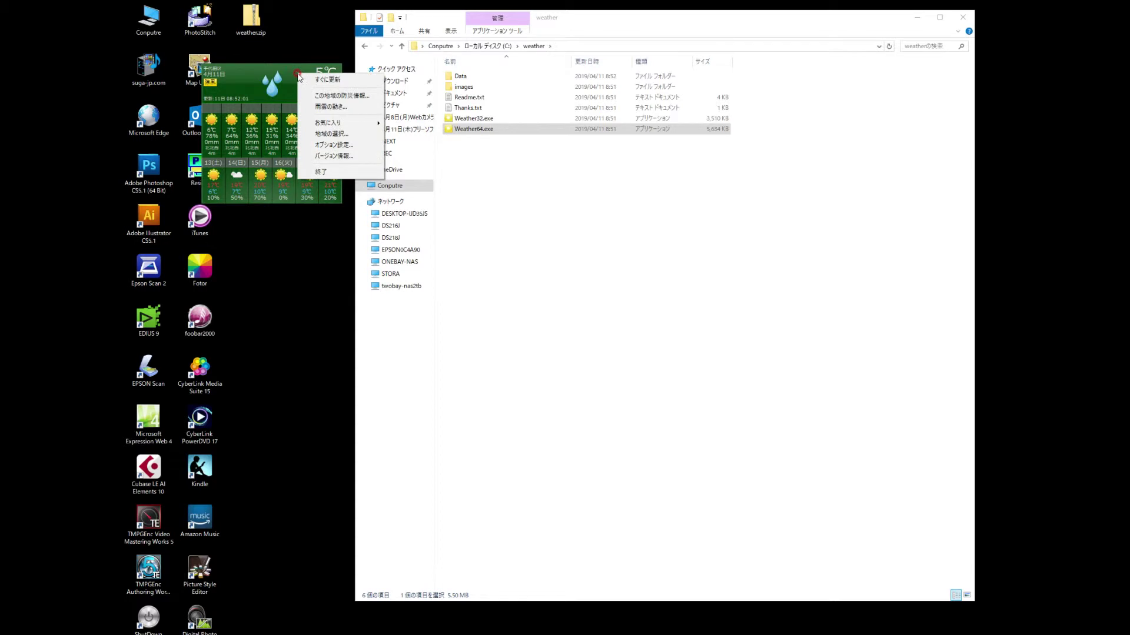
pyautogui.click(329, 172)
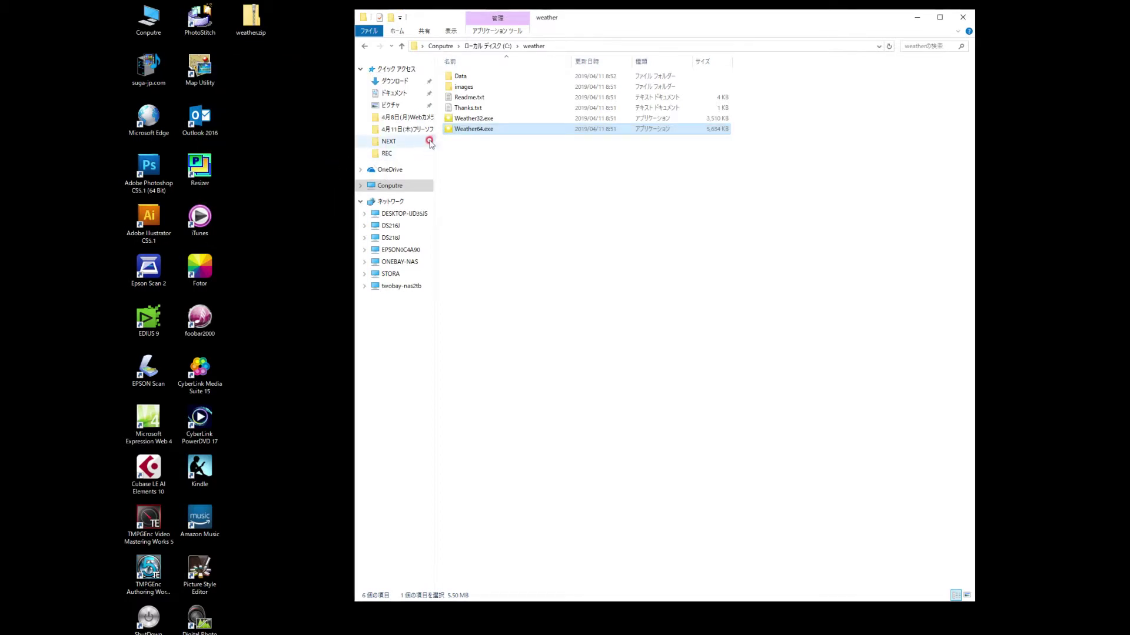
# Step: Create a desktop shortcut to Weather64.exe with the send-to option デスクトップ (ショートカットを作成)
pyautogui.rightClick(478, 130)
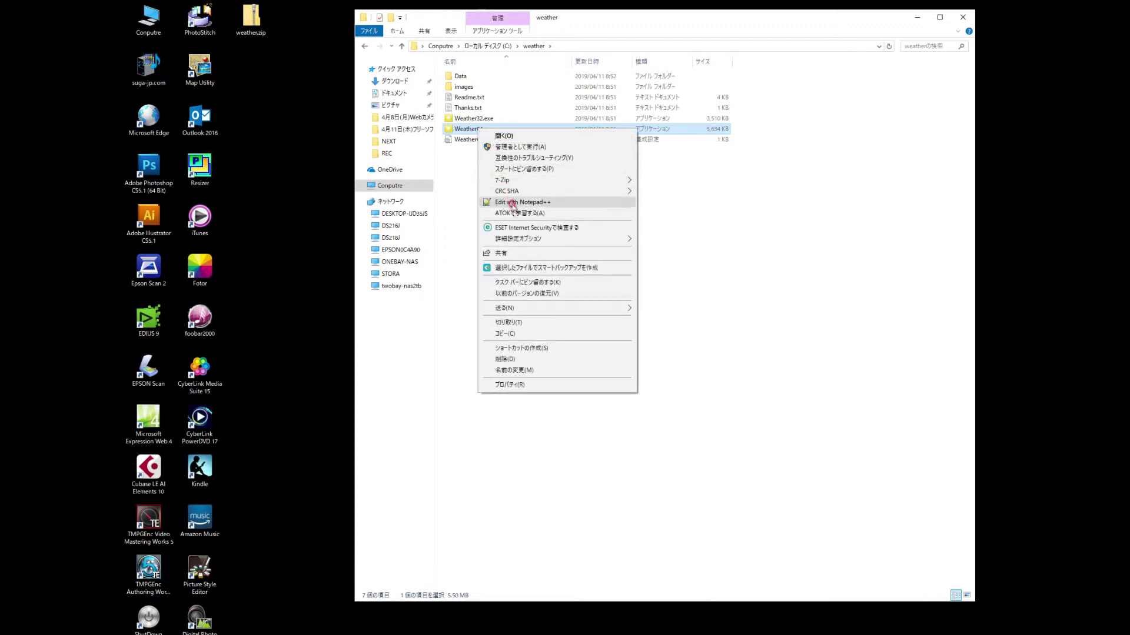
pyautogui.moveTo(549, 310)
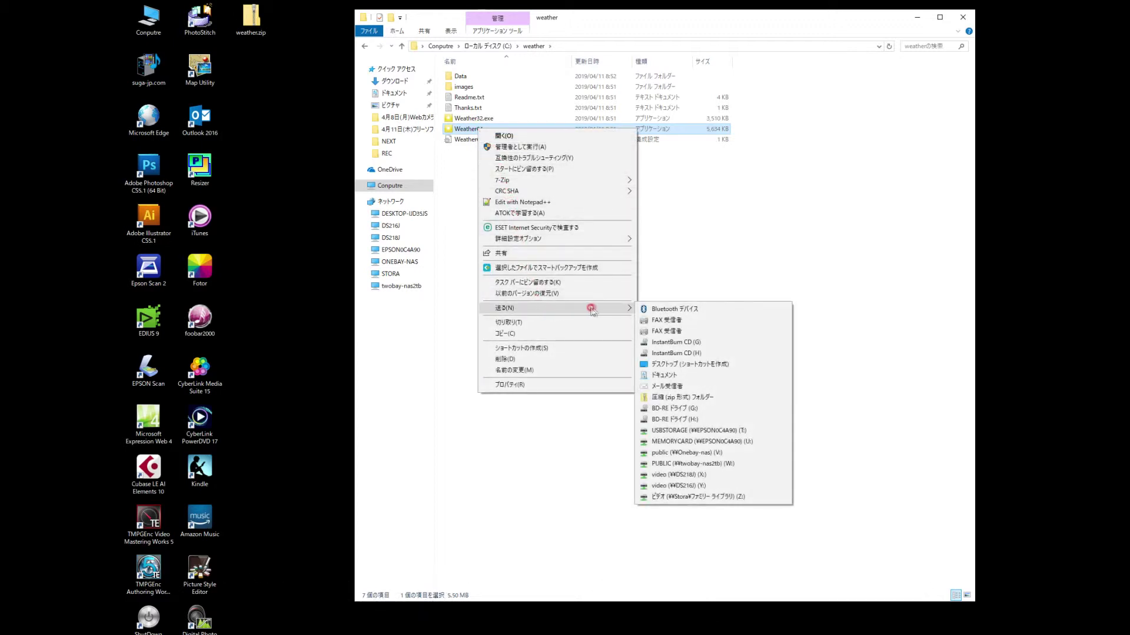
pyautogui.click(710, 366)
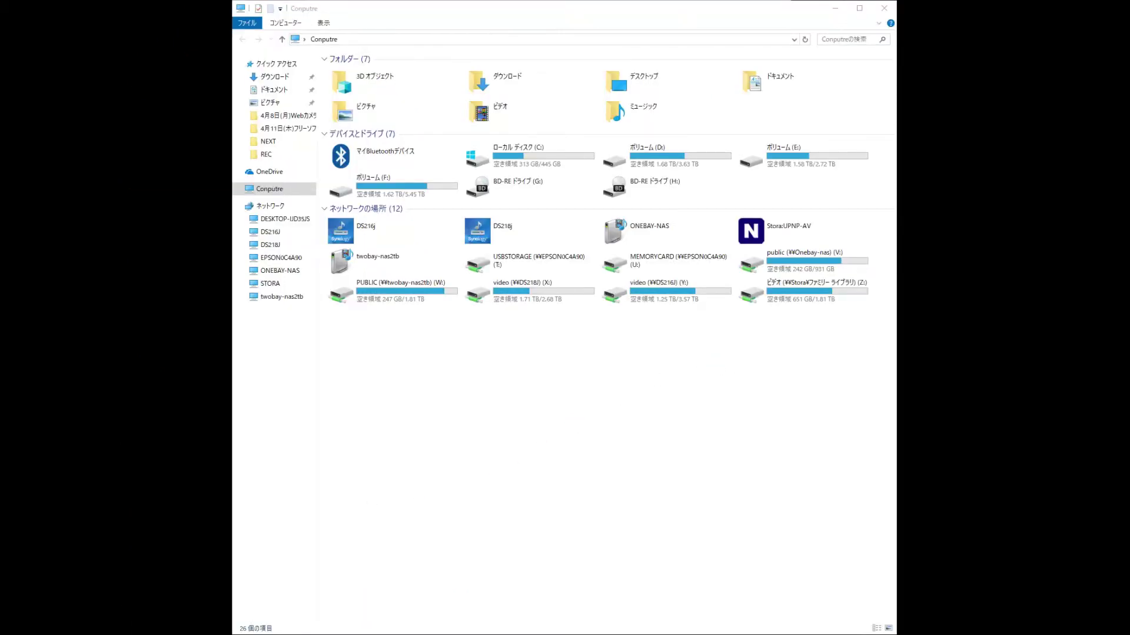
# Step: Extract the weather zip file in the ダウンロード folder to D:\Download\weather, showing the extracted files when complete
pyautogui.doubleClick(505, 84)
pyautogui.scroll(-20, 507, 84)
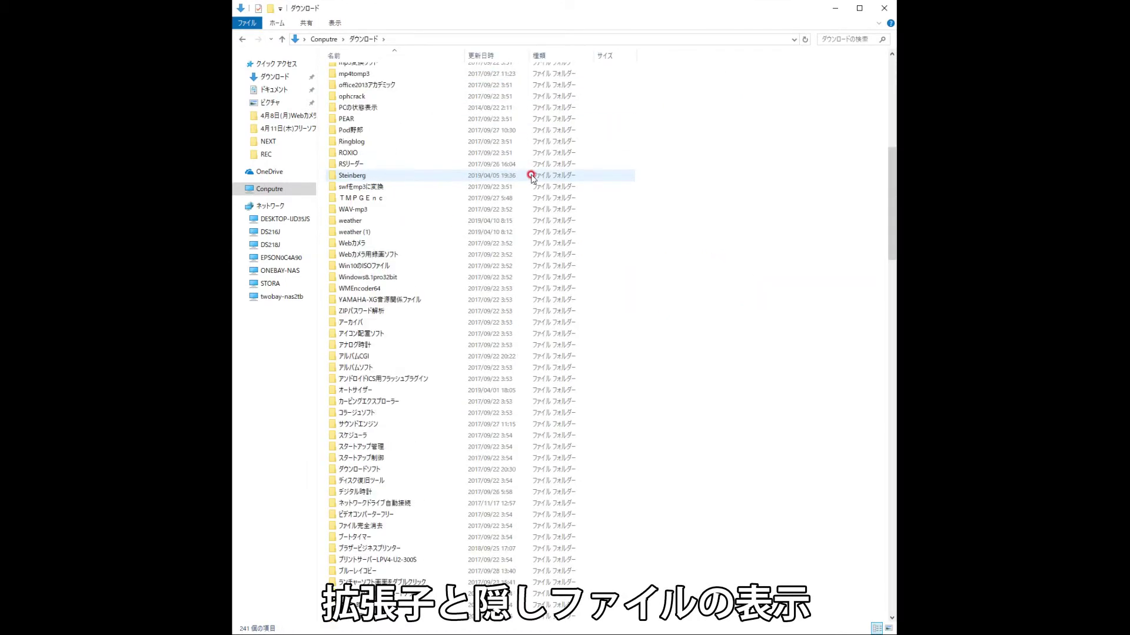
pyautogui.scroll(-14, 531, 176)
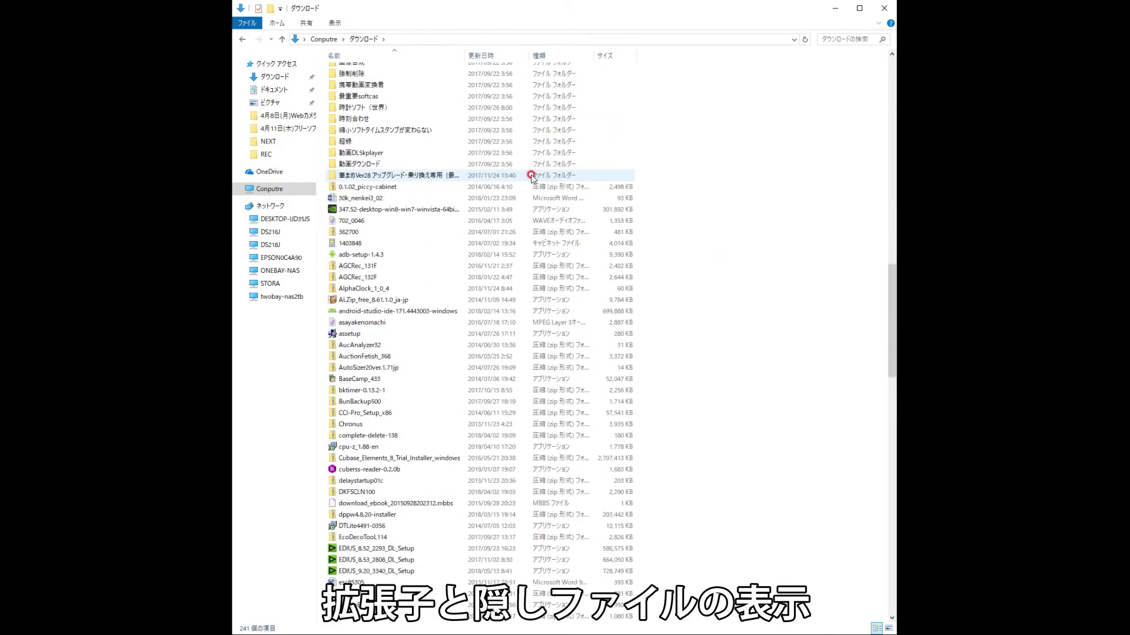
pyautogui.scroll(-14, 531, 176)
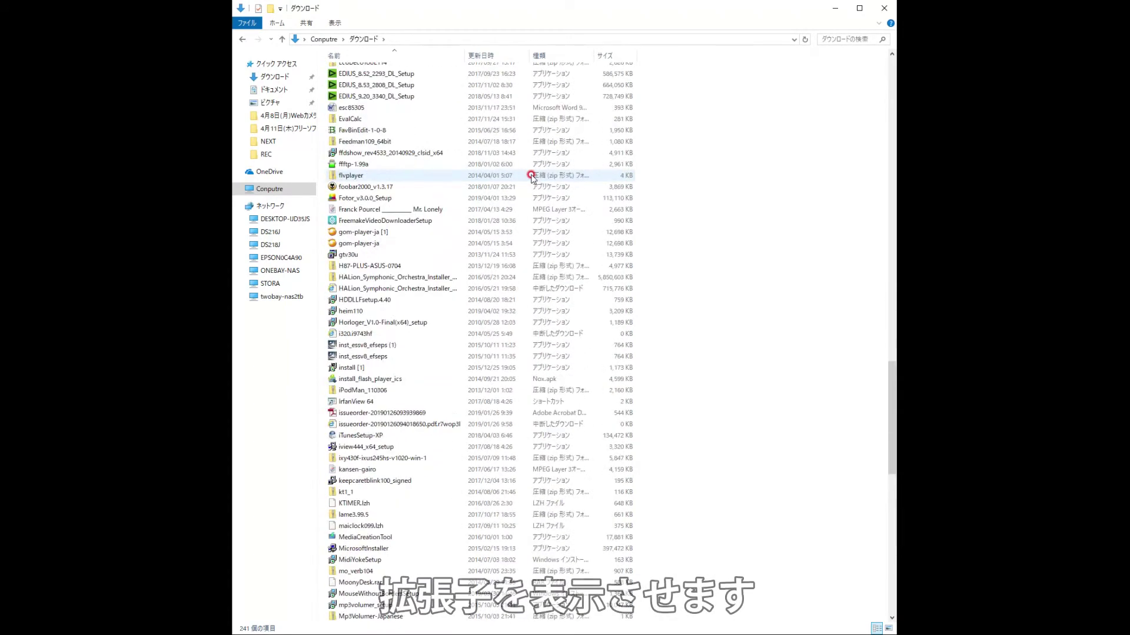
pyautogui.scroll(-10, 531, 176)
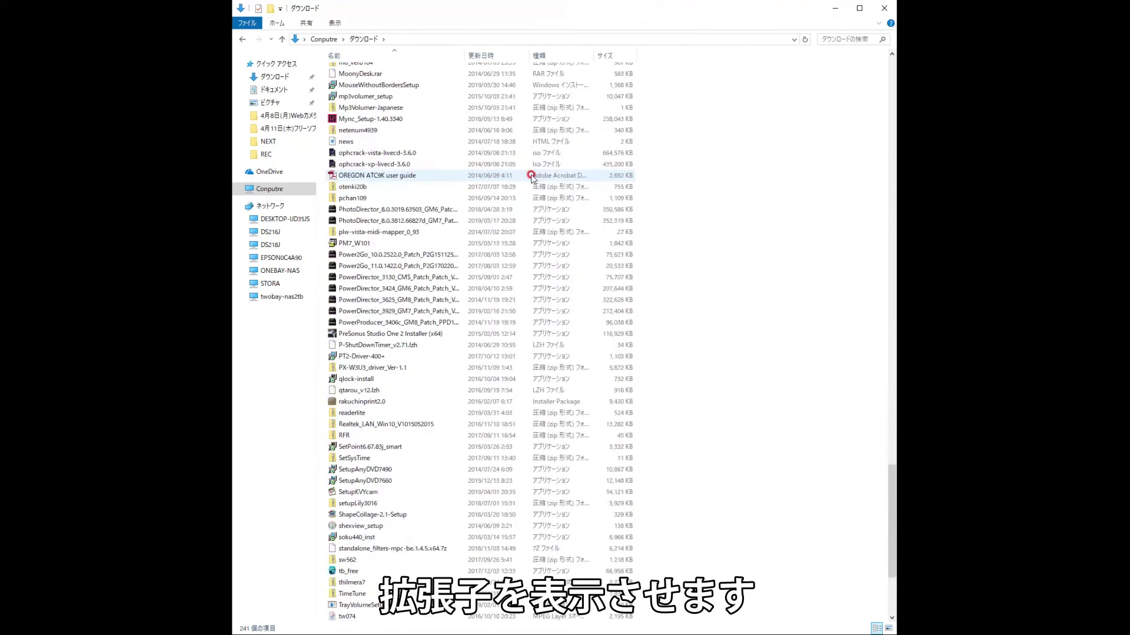
pyautogui.scroll(-5, 531, 175)
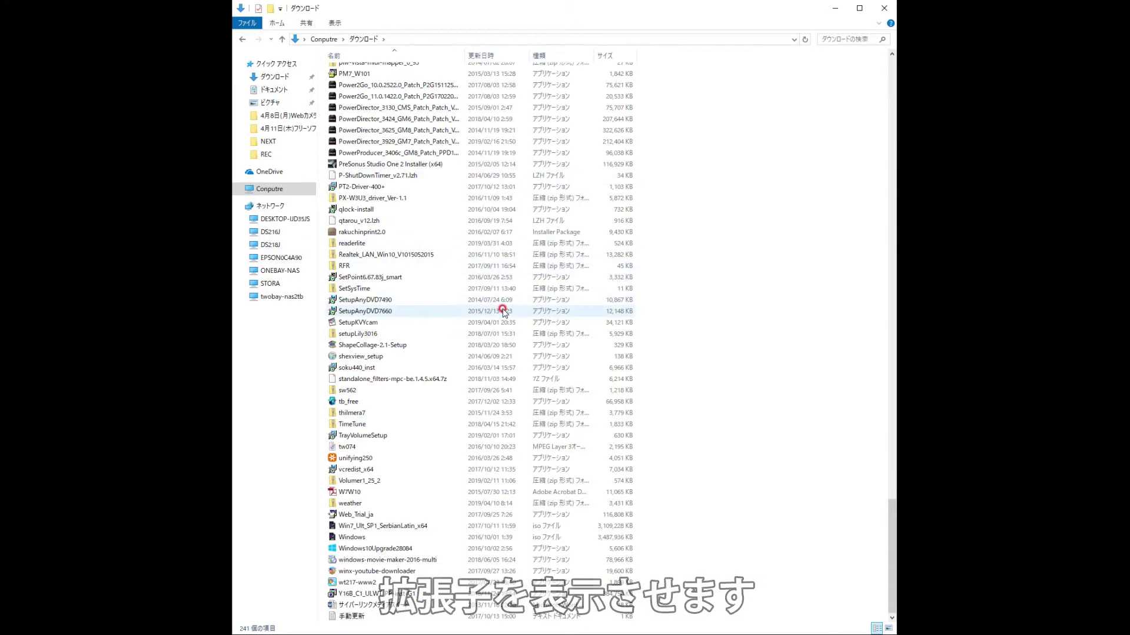
pyautogui.click(359, 503)
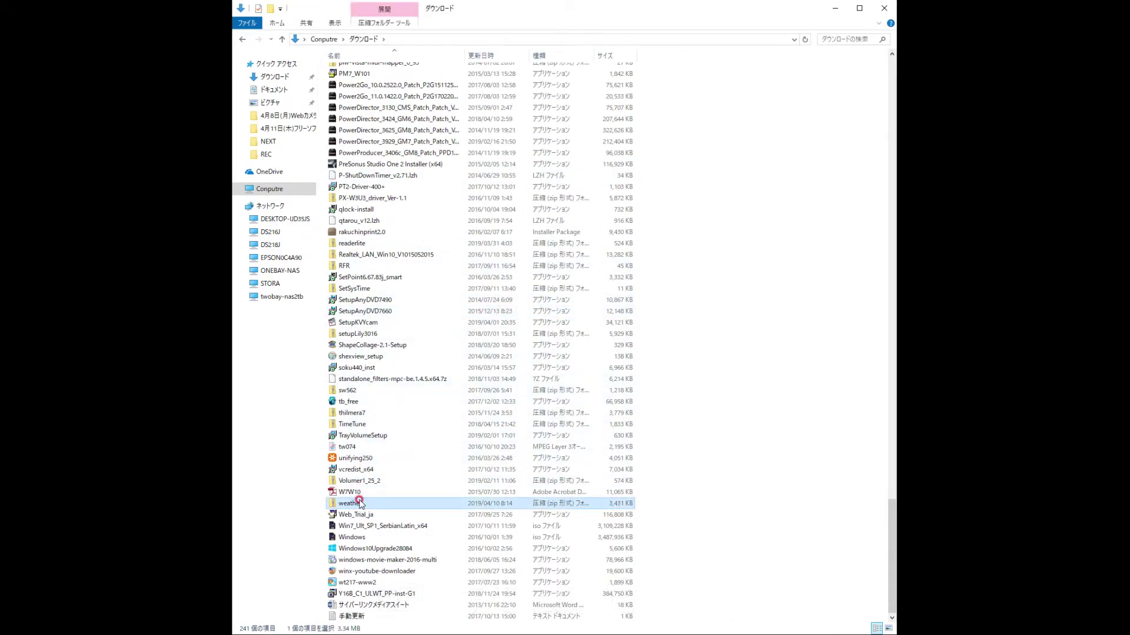
pyautogui.rightClick(359, 503)
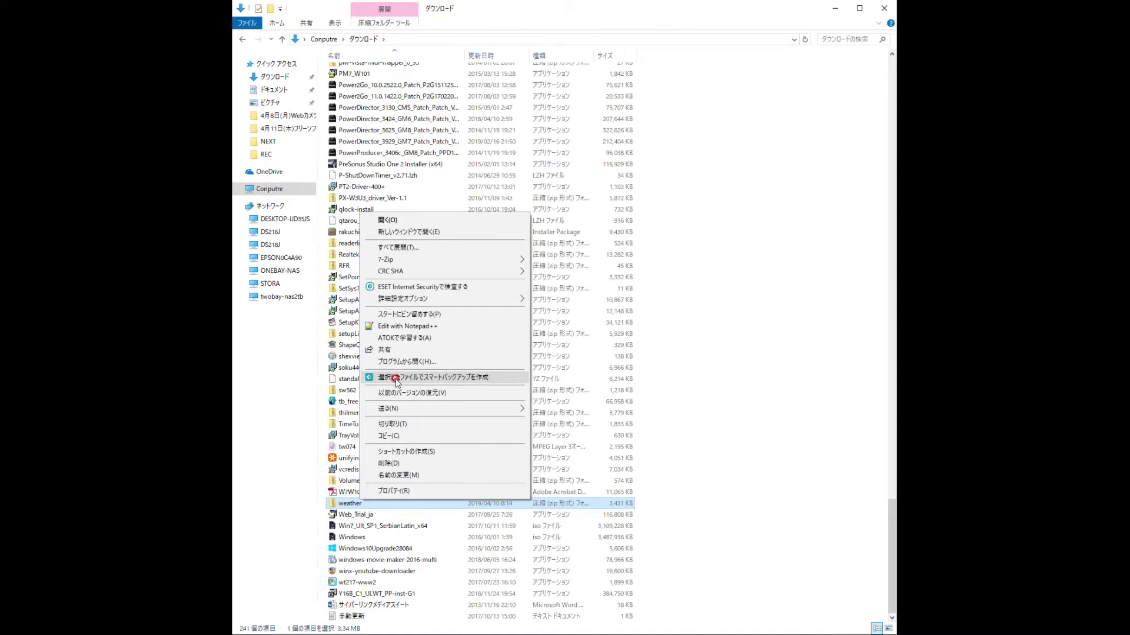
pyautogui.click(425, 247)
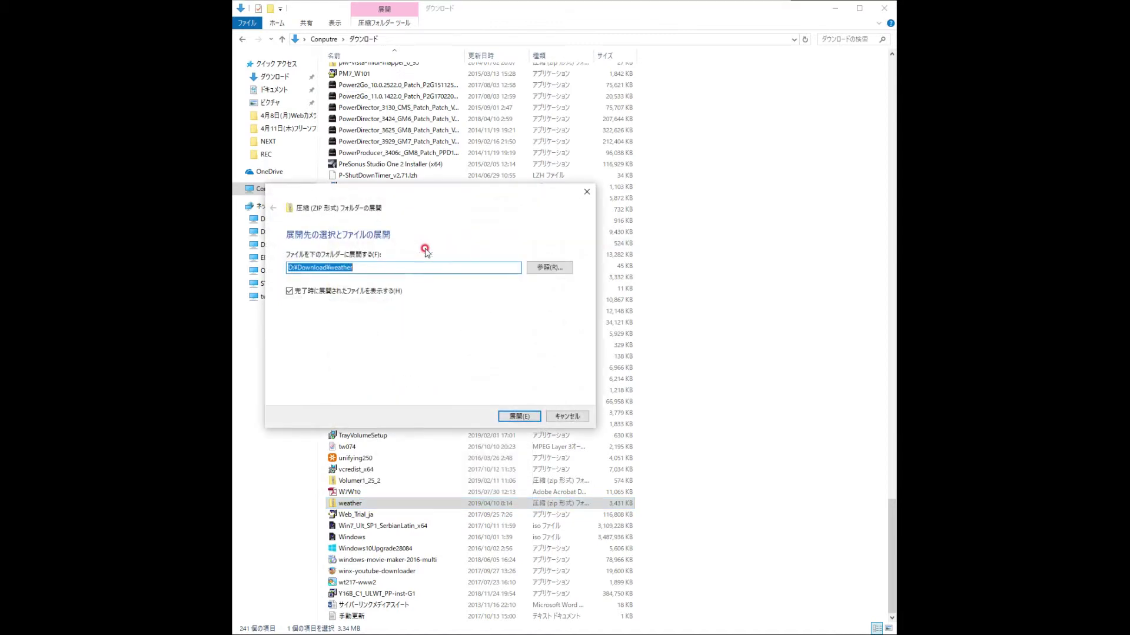
pyautogui.click(520, 416)
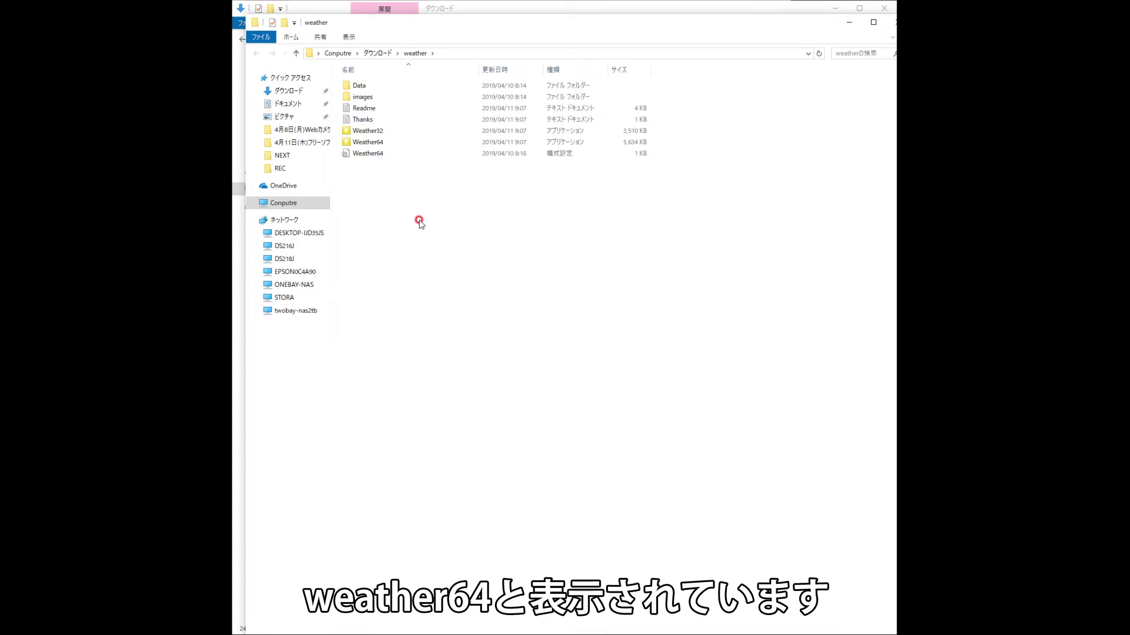
# Step: Show file name extensions (ファイル名拡張子) in the extracted weather folder and switch its layout to 特大アイコン
pyautogui.click(348, 38)
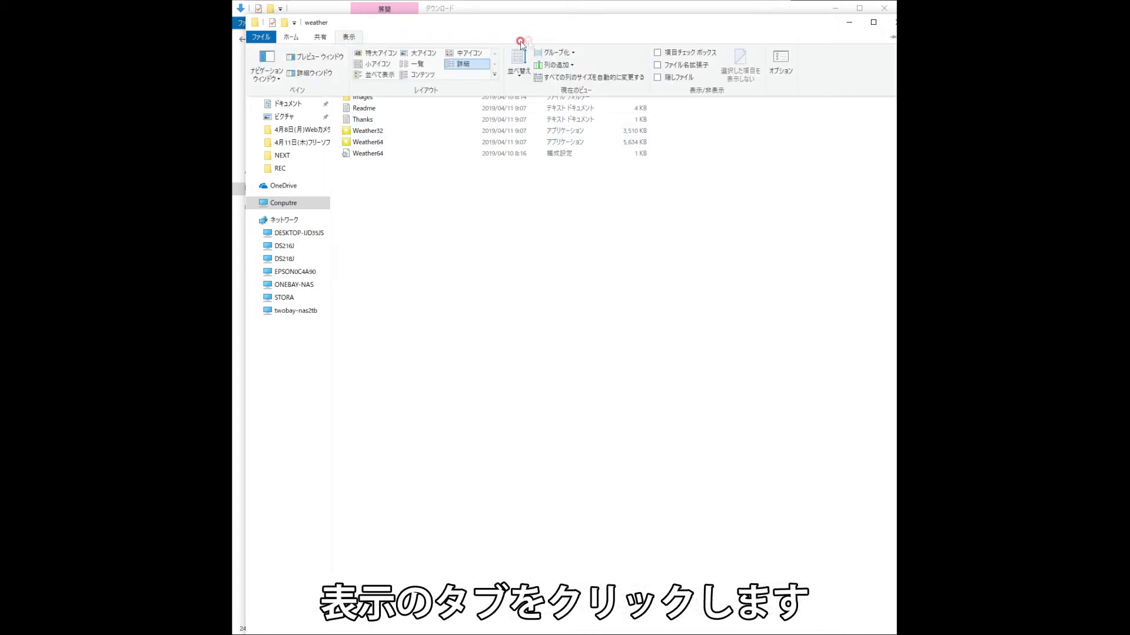
pyautogui.click(657, 64)
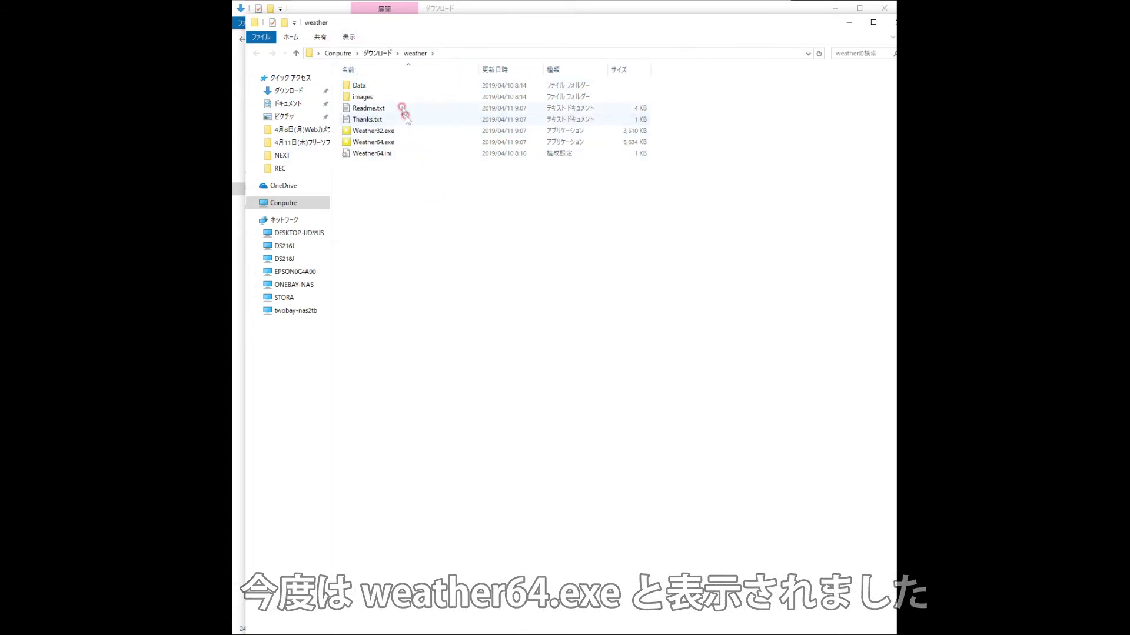
pyautogui.click(350, 37)
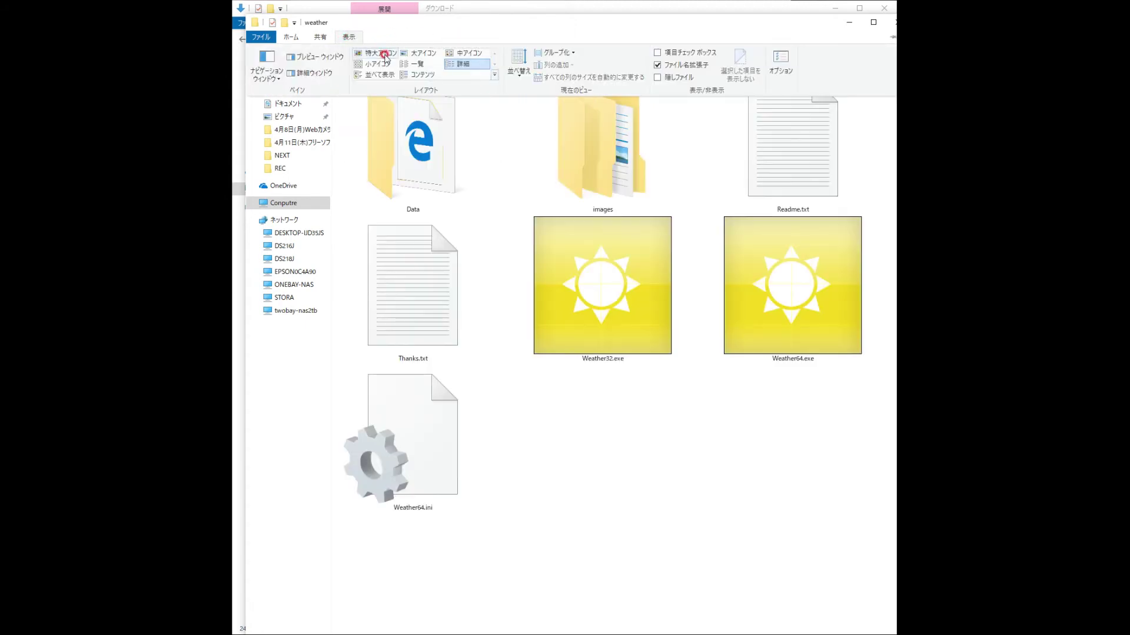
pyautogui.click(385, 57)
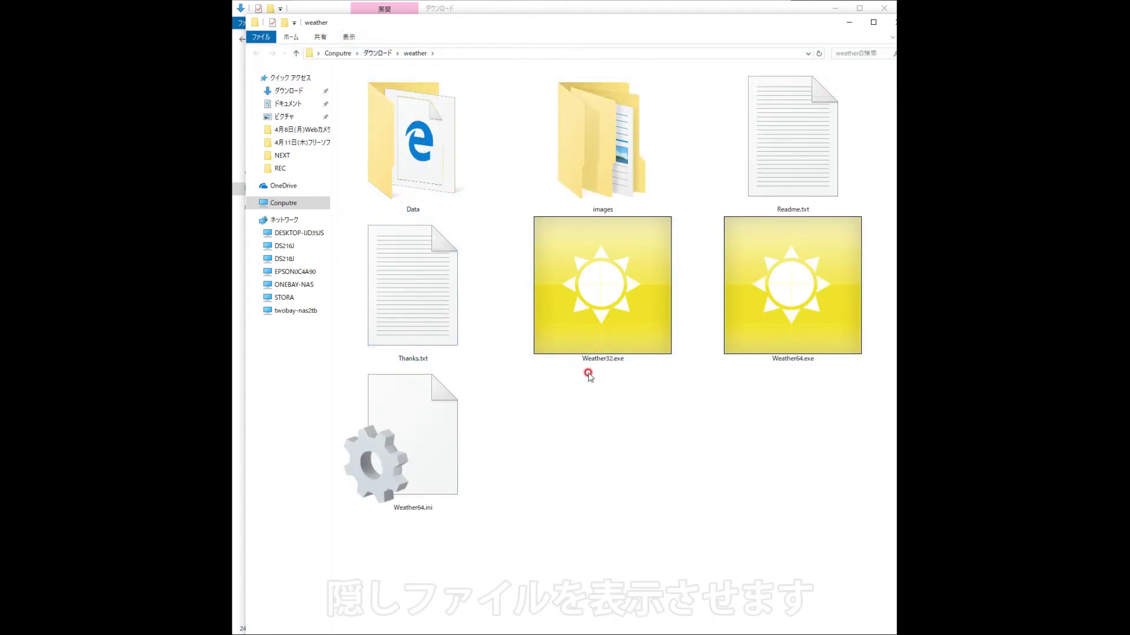
# Step: Try to turn on the display of hidden files (隠しファイル) in the extracted weather folder
pyautogui.click(350, 37)
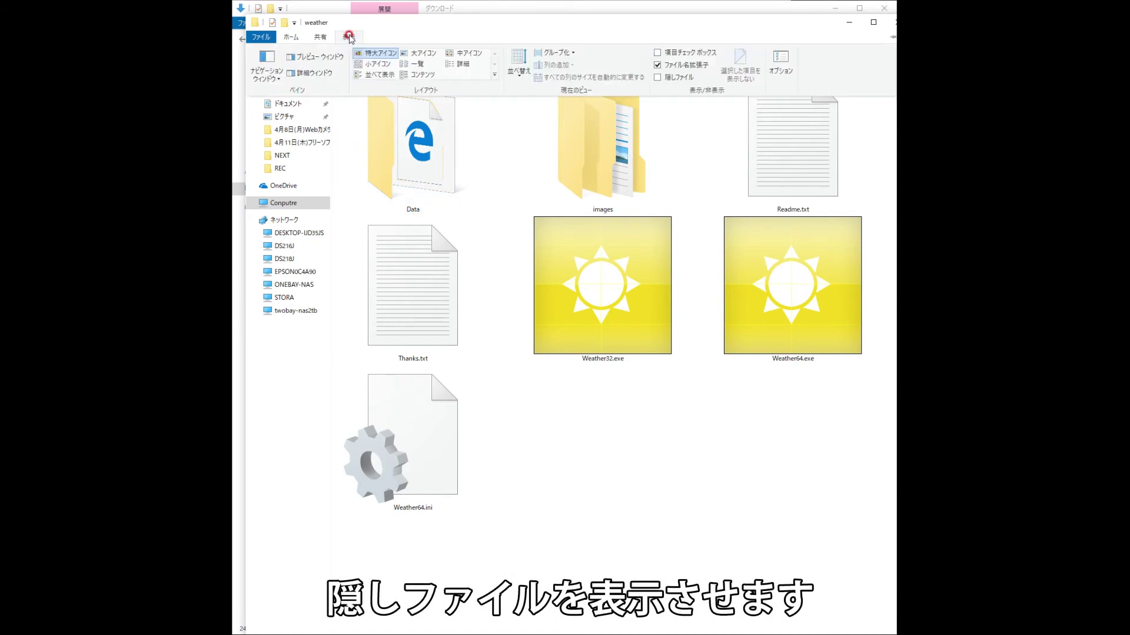
pyautogui.click(659, 77)
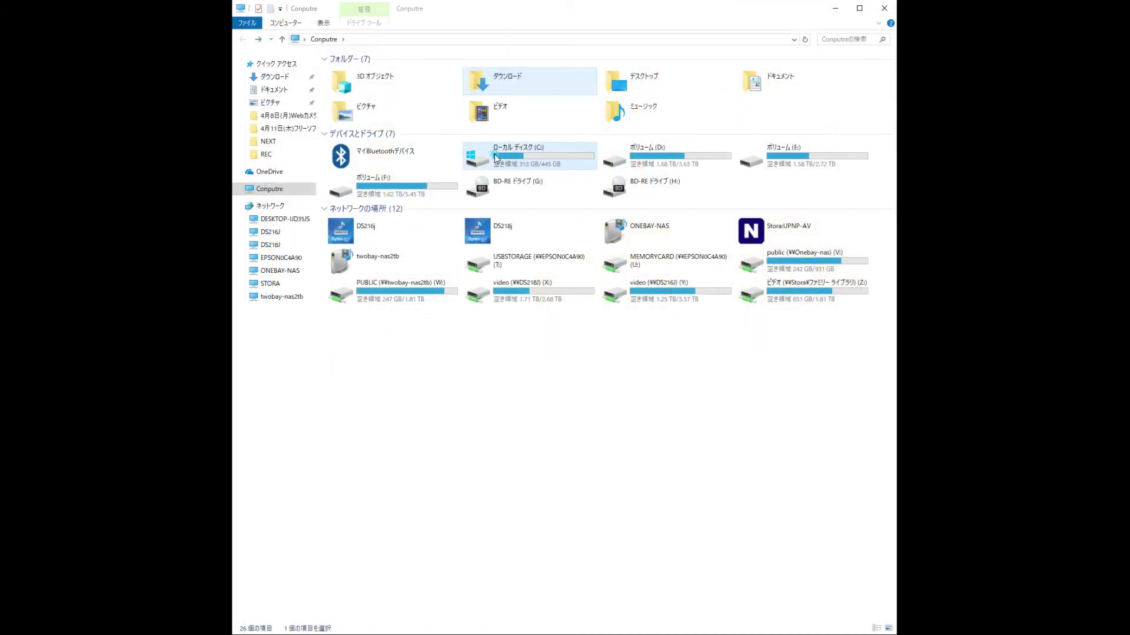
# Step: Open the current user's profile folder inside ユーザー on ローカル ディスク (C:)
pyautogui.doubleClick(495, 158)
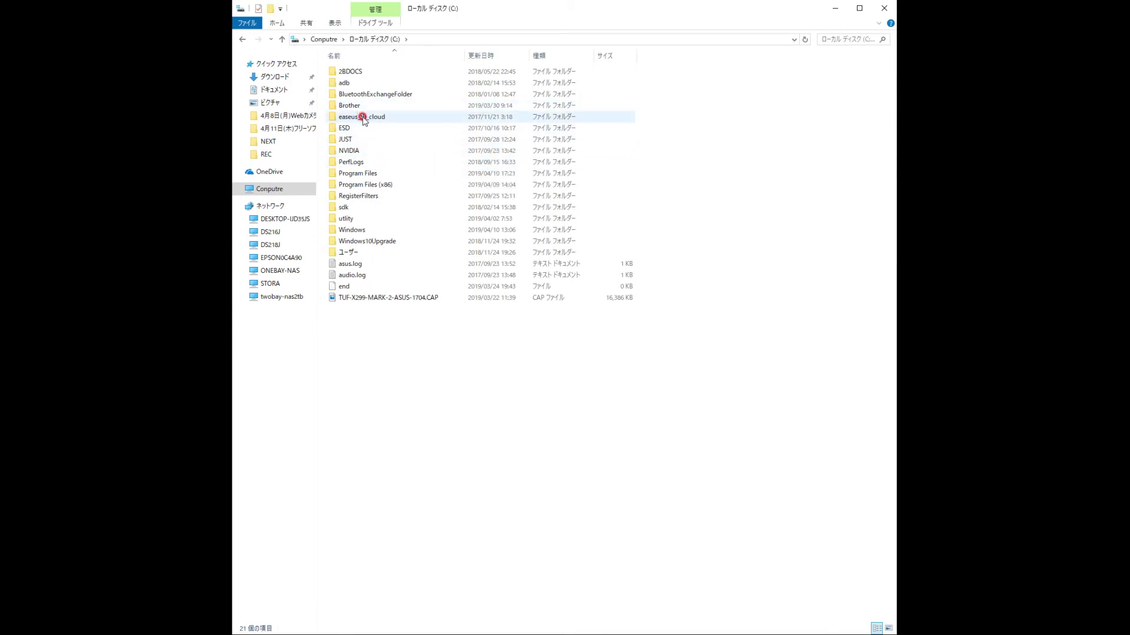
pyautogui.doubleClick(374, 253)
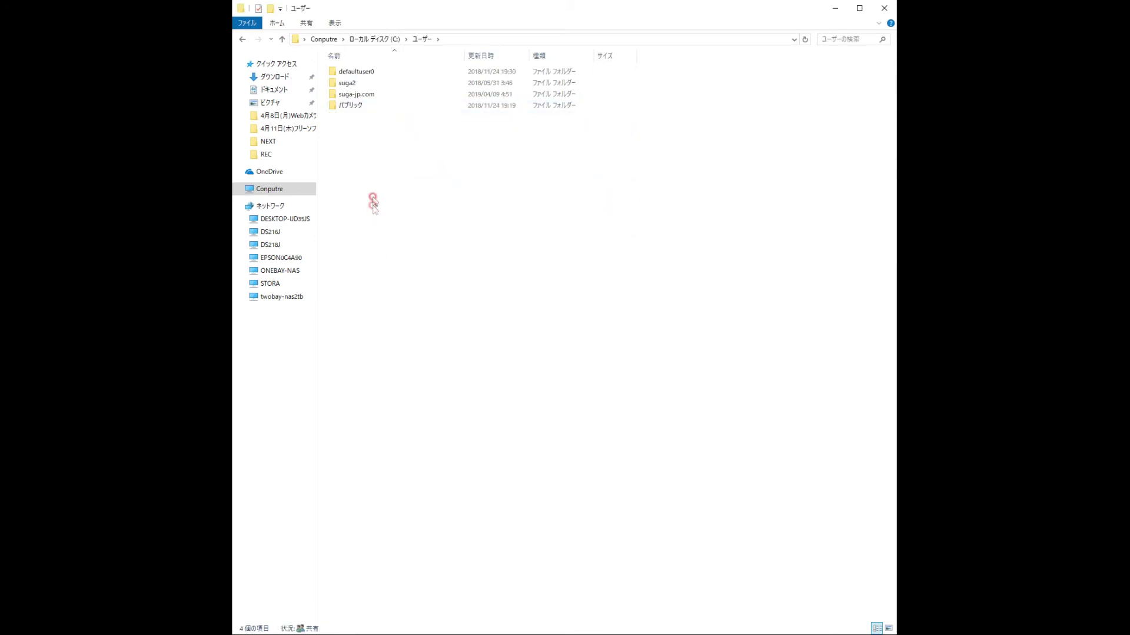
pyautogui.doubleClick(361, 95)
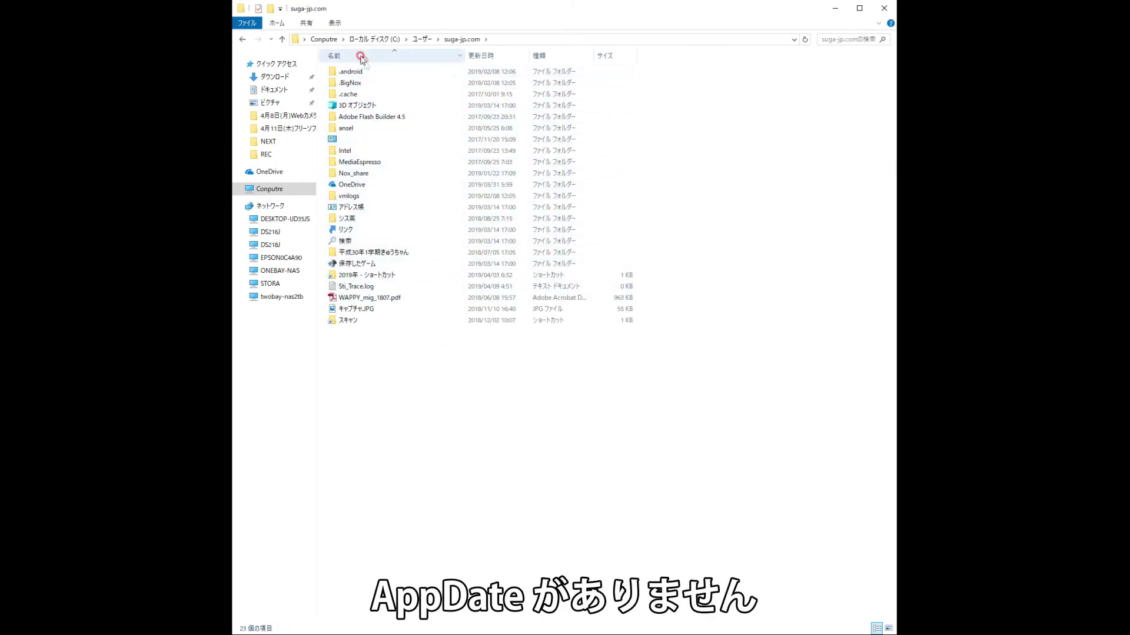
# Step: Show hidden files (隠しファイル) in the profile folder and open the Roaming folder inside AppData
pyautogui.click(333, 23)
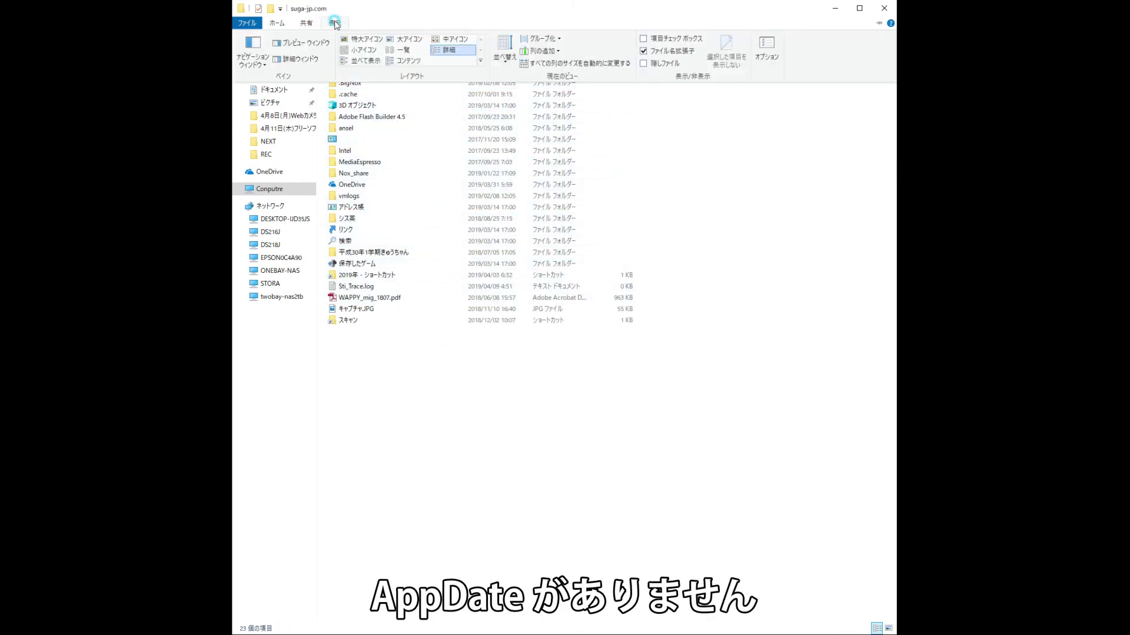
pyautogui.click(644, 64)
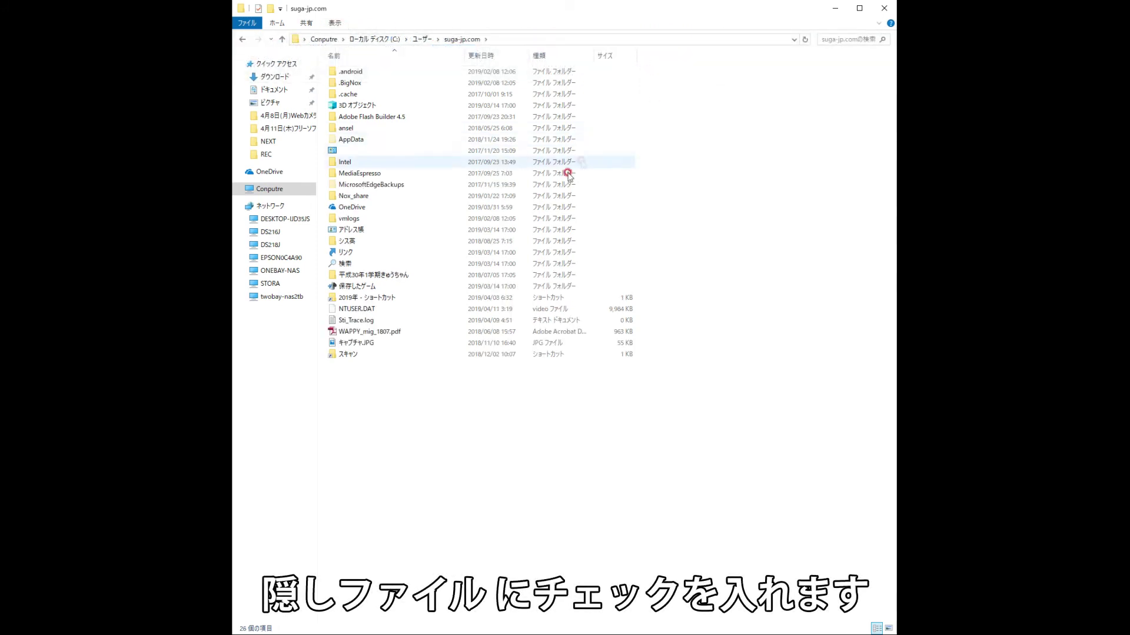
pyautogui.doubleClick(353, 138)
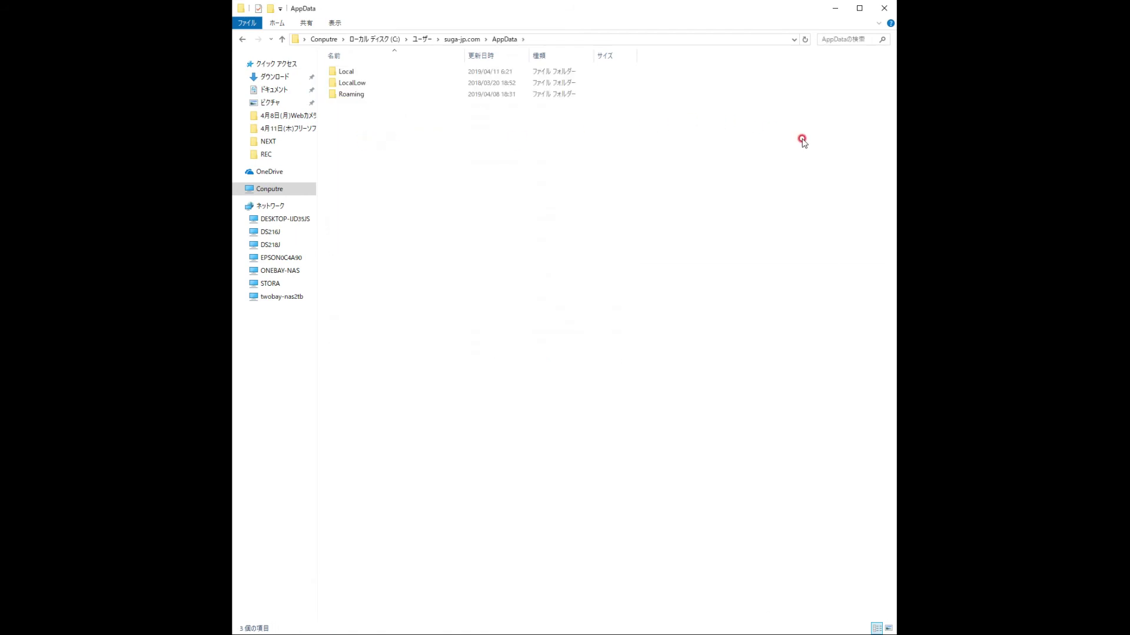
pyautogui.doubleClick(360, 96)
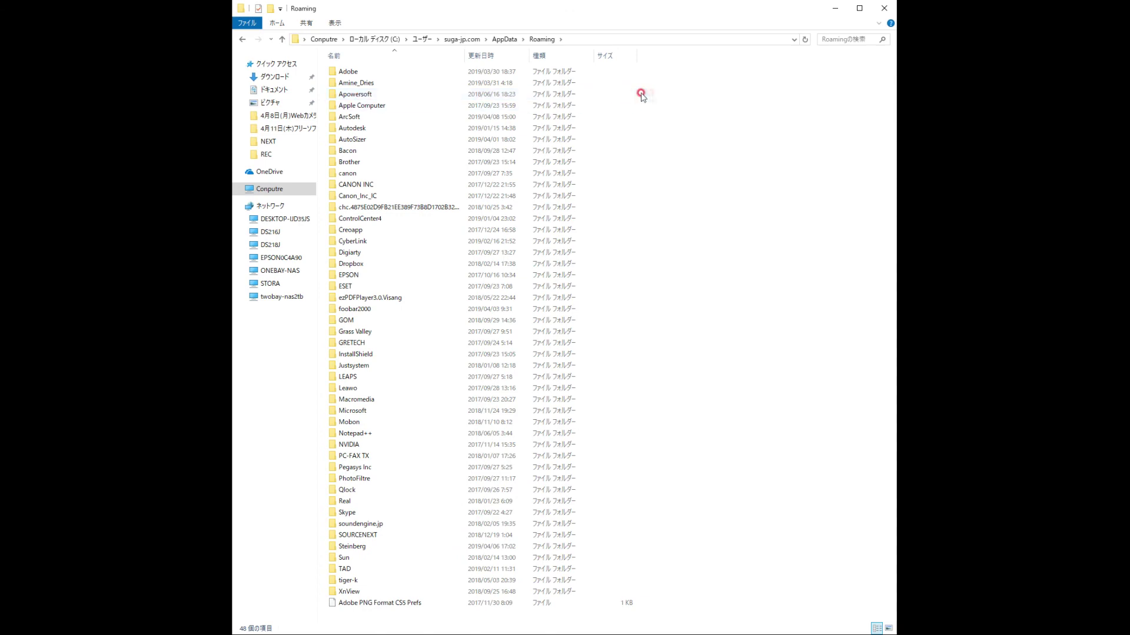